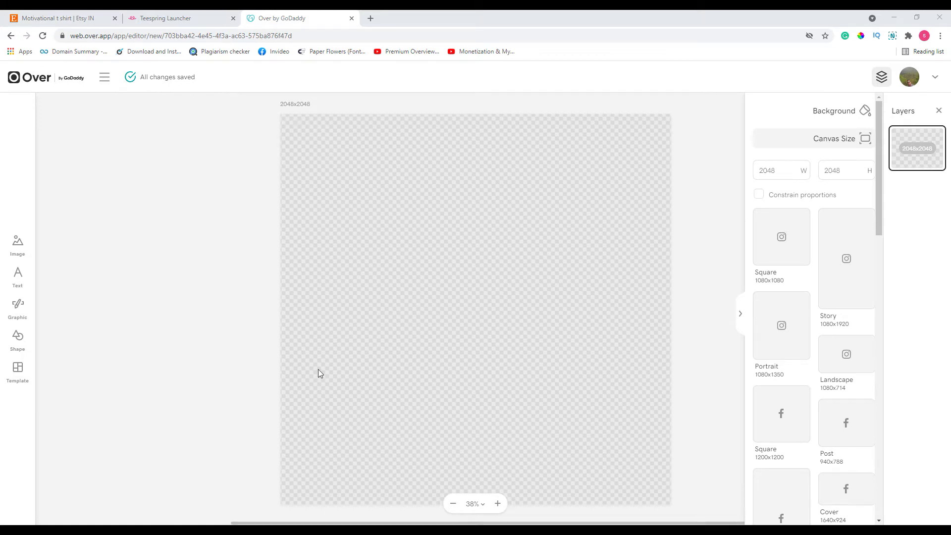
Start a new blank project in Over.
right_click(23, 87)
click(52, 91)
click(104, 77)
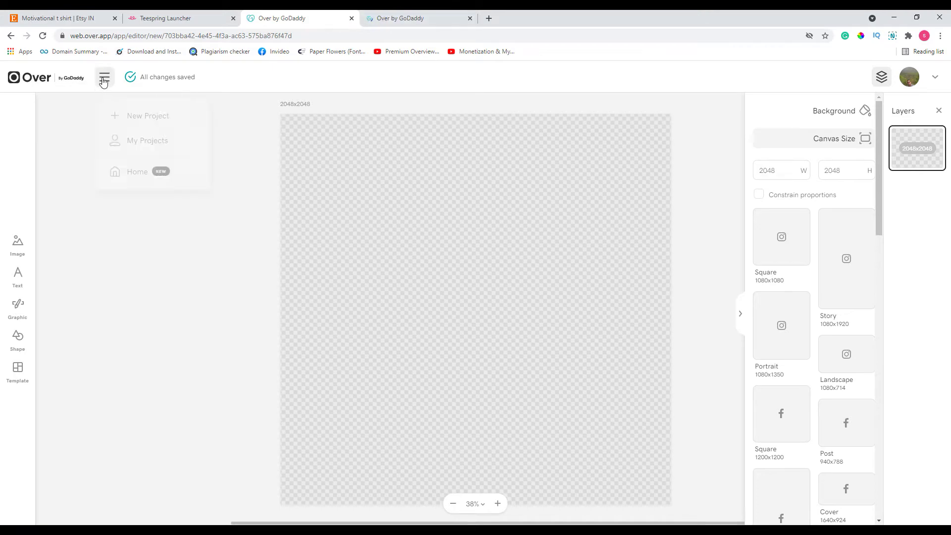
click(470, 18)
click(130, 117)
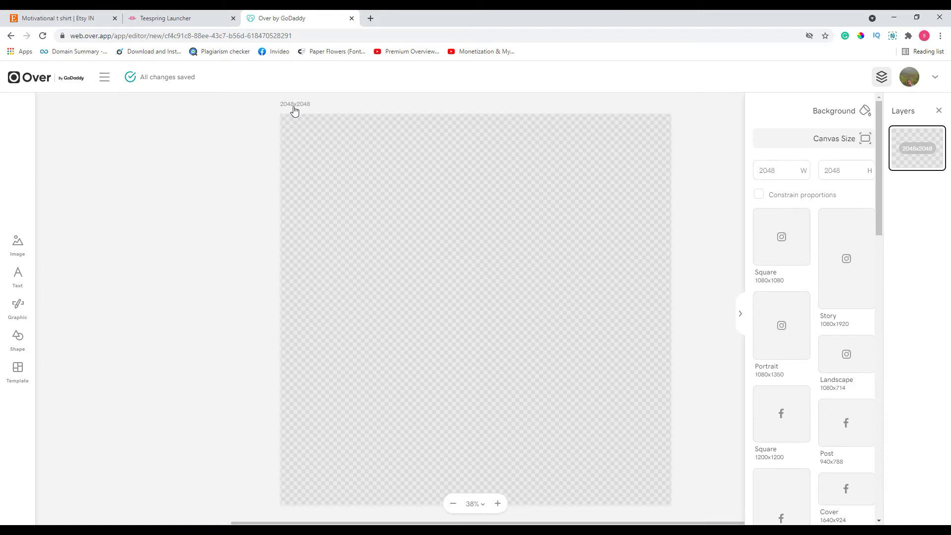
Set the canvas size to 4500 wide by 5400 high.
double_click(776, 168)
double_click(849, 170)
text(5400)
click(780, 177)
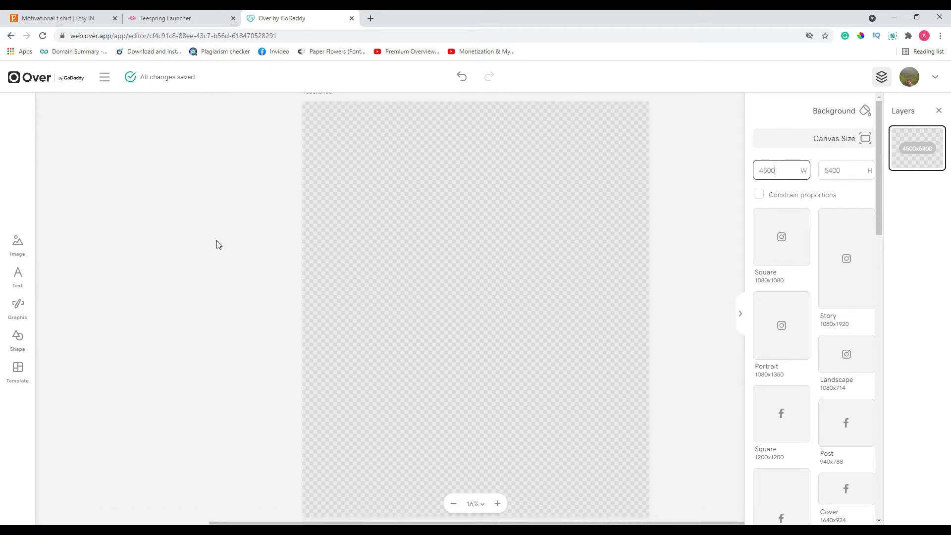
Switch to the Etsy motivational t shirt results and open the peach dandelion "Just Breathe" shirt listing in a new tab.
click(89, 14)
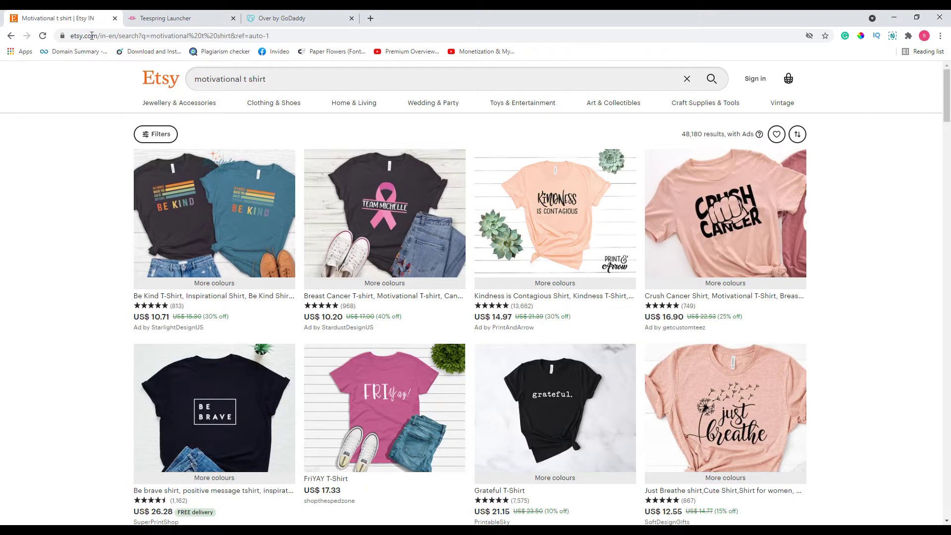
scroll(842, 372, down, 3)
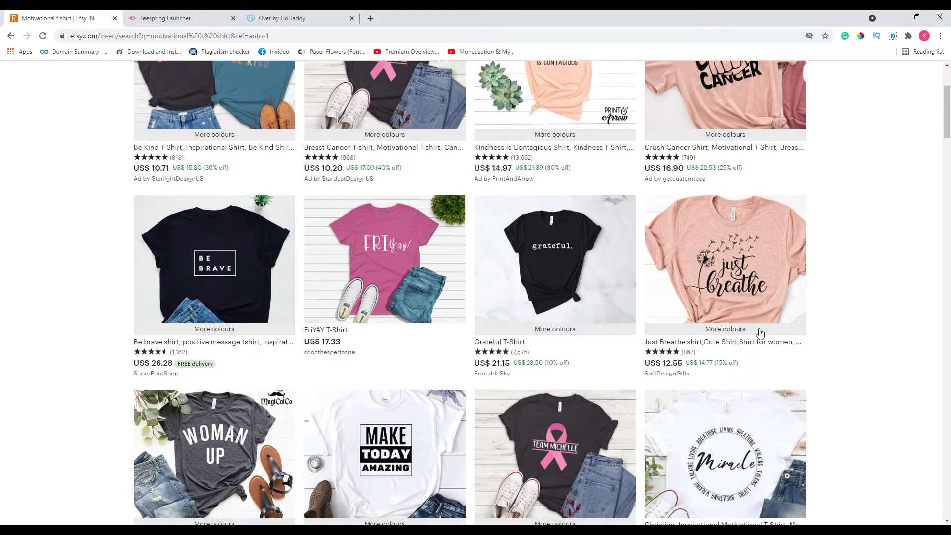
right_click(729, 266)
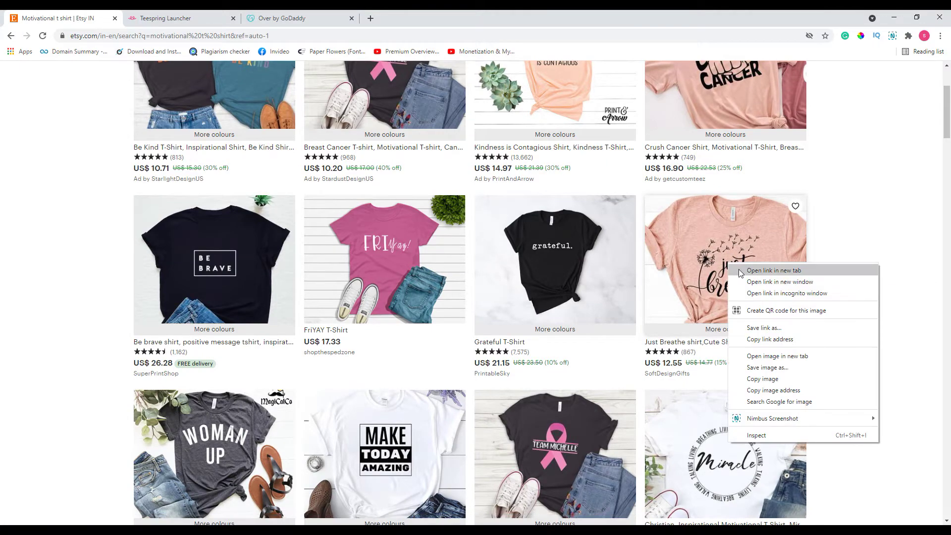
click(774, 271)
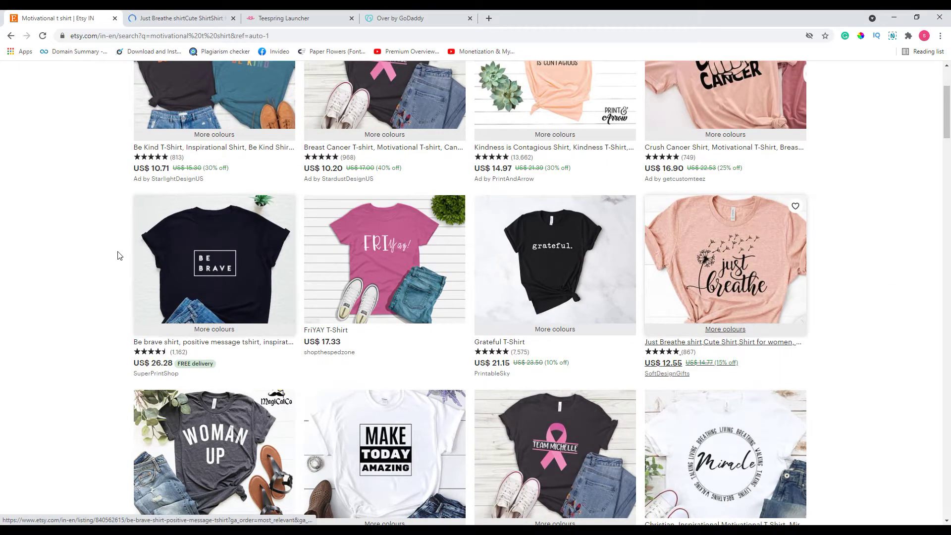
Open the maroon "Just Breathe Shirt, Hope Shirt" listing from the Etsy results in a new tab.
scroll(118, 256, down, 4)
scroll(118, 256, down, 3)
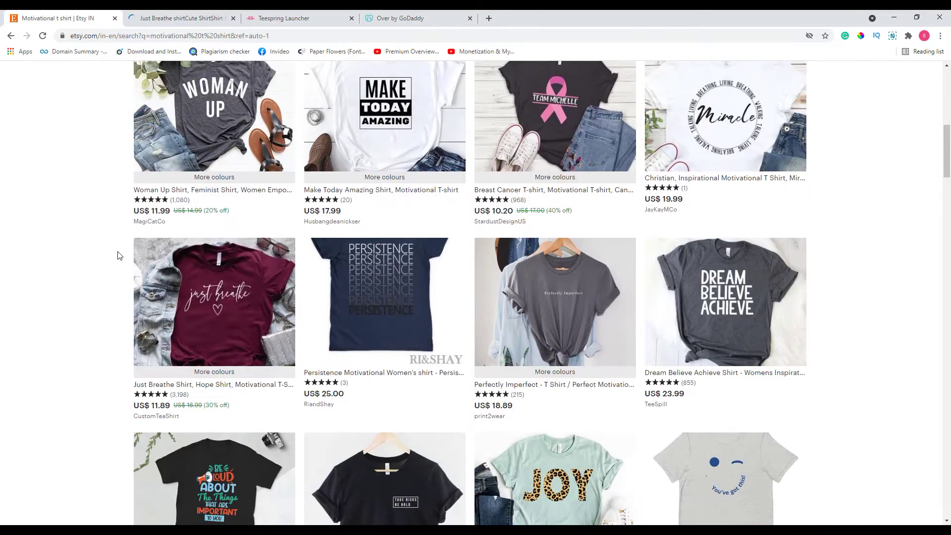
right_click(219, 294)
click(245, 300)
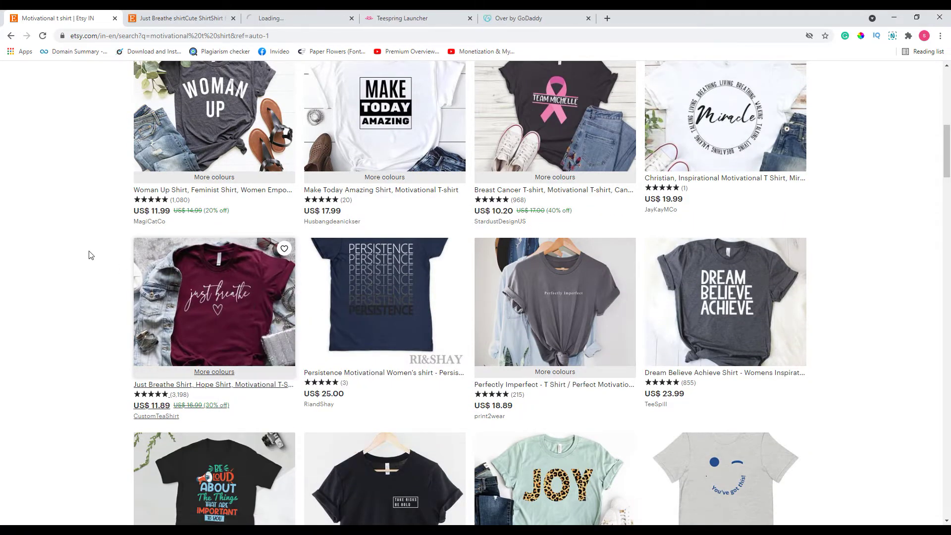
scroll(88, 255, down, 3)
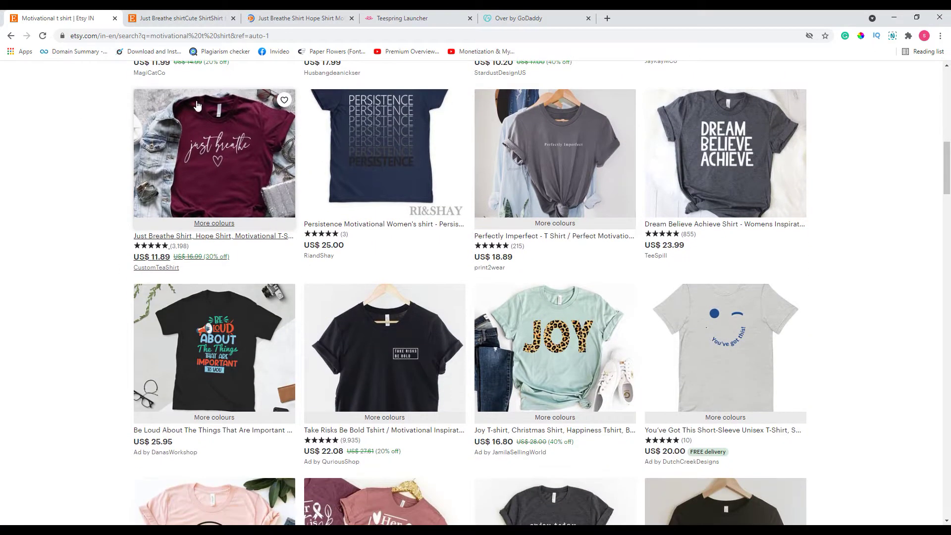
Compare the designs in the peach and maroon "Just Breathe" shirt listings.
click(186, 15)
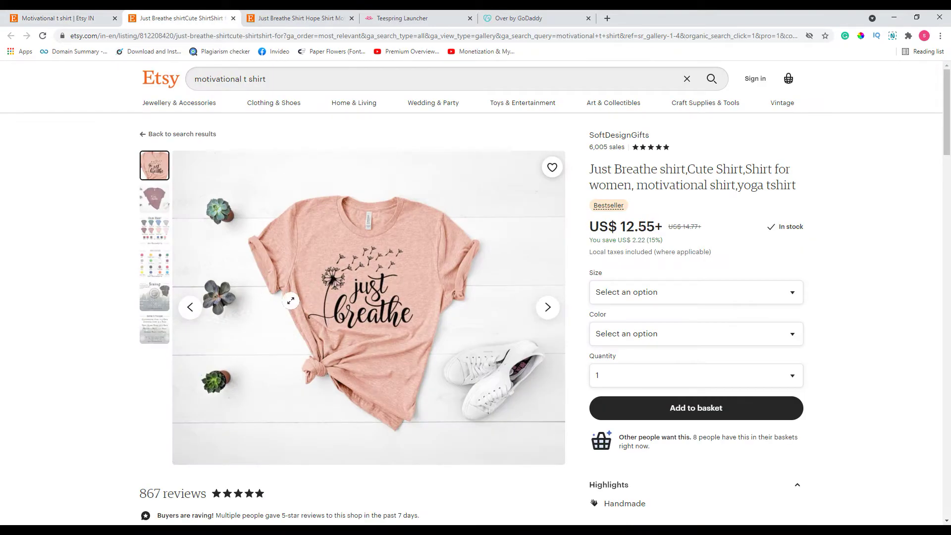
click(326, 15)
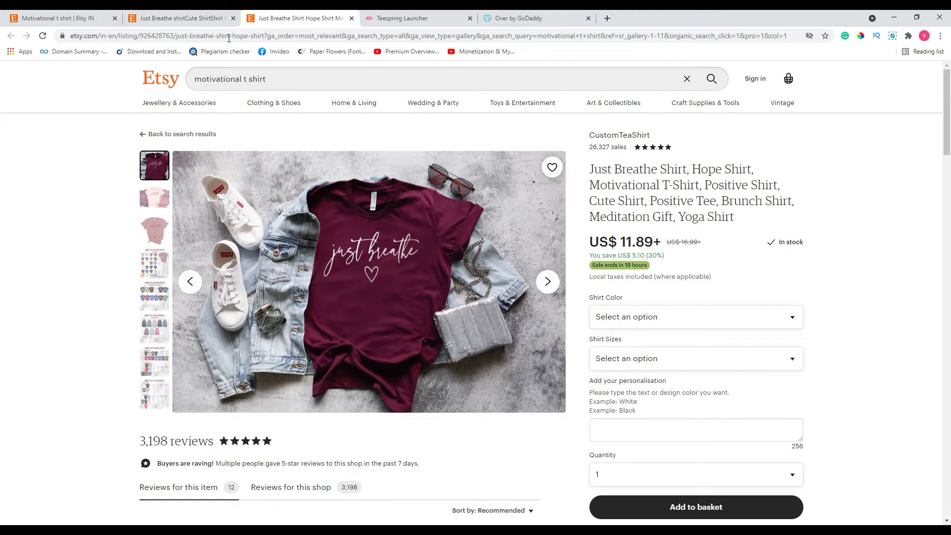
click(180, 19)
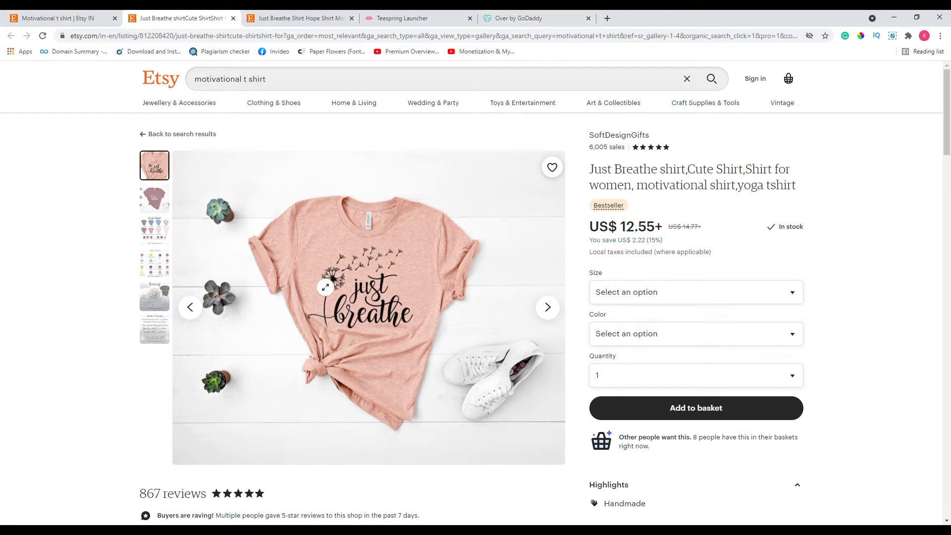
click(277, 18)
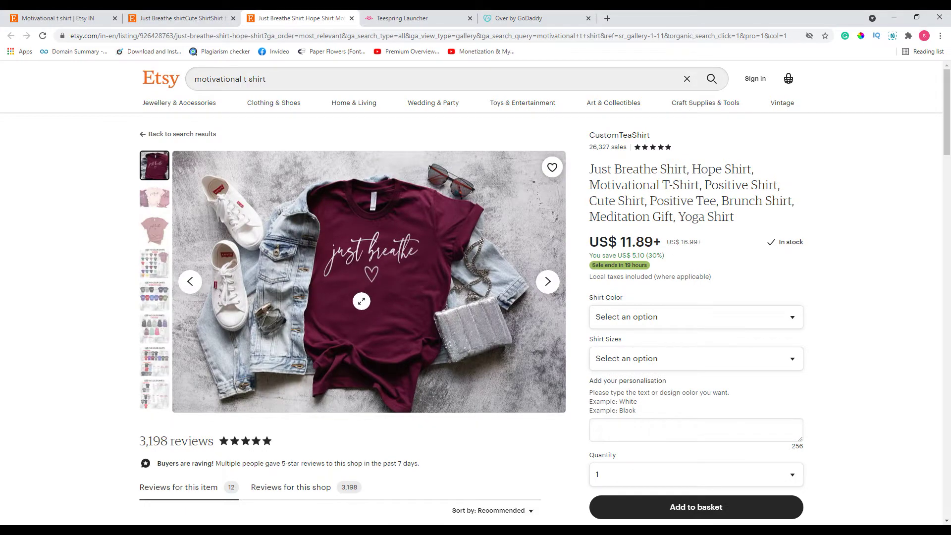
Return to the motivational shirt results and search Etsy for "heart tshirt".
click(51, 13)
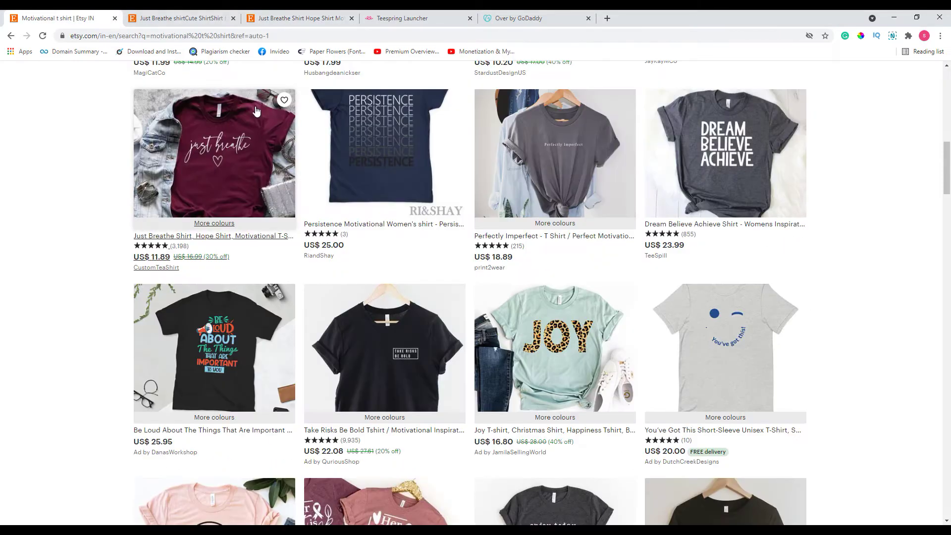
scroll(255, 110, up, 10)
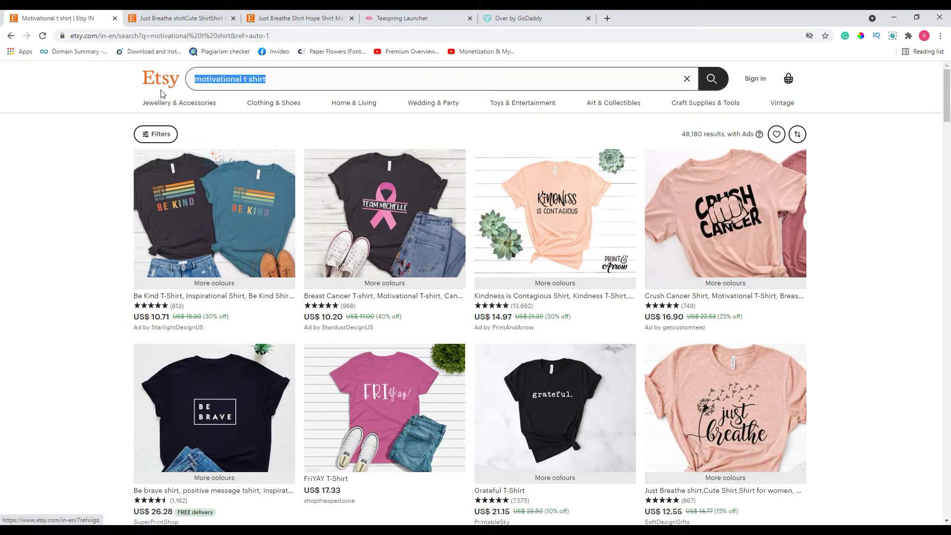
text(heart )
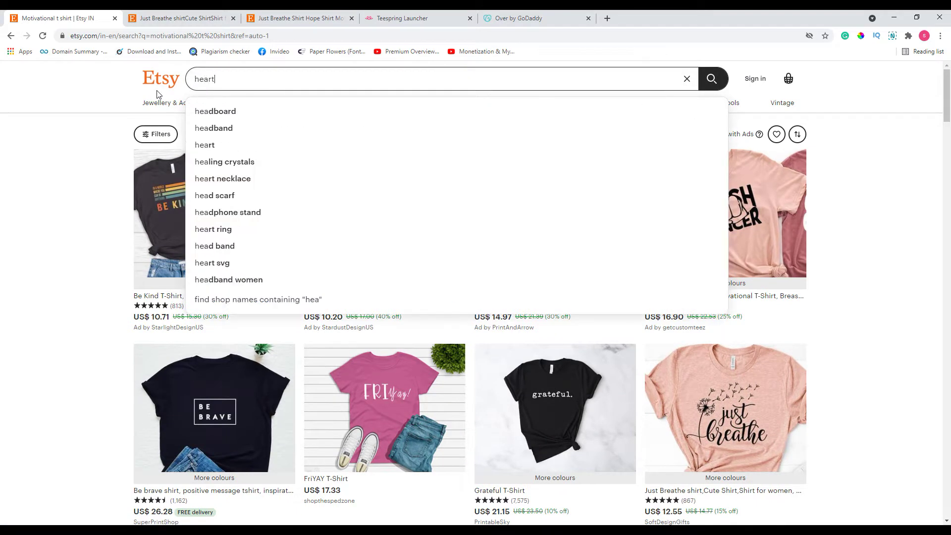
text(tshirt)
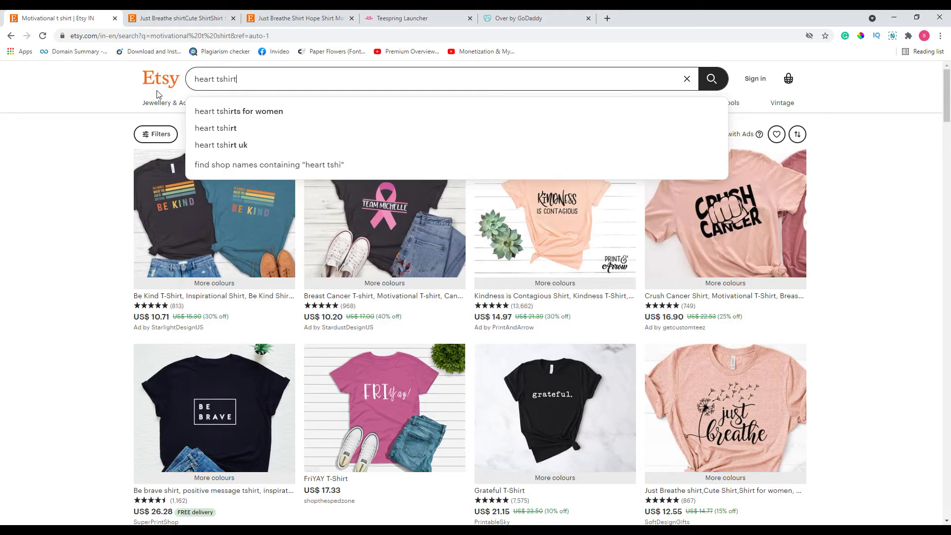
key(Return)
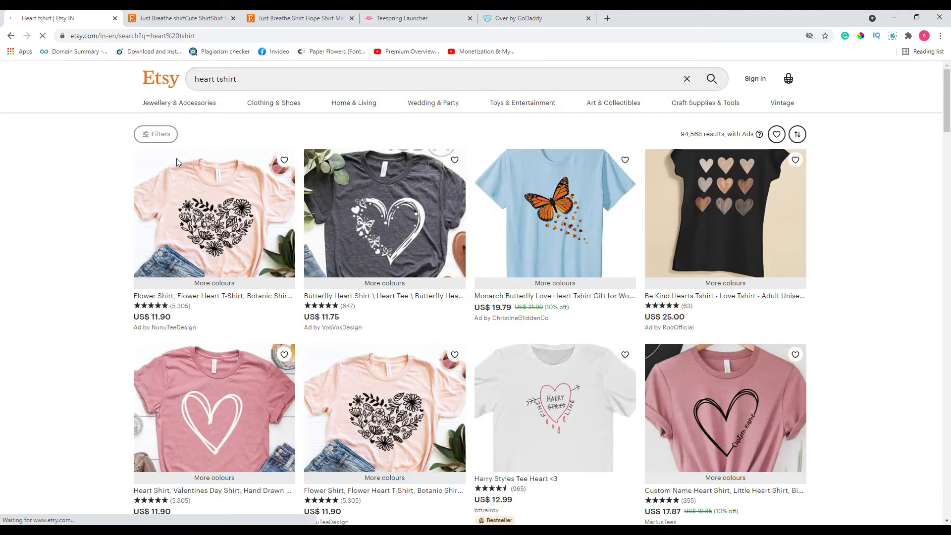
Open the Monarch Butterfly Love Heart Tshirt listing from the results in a new tab.
scroll(108, 210, down, 2)
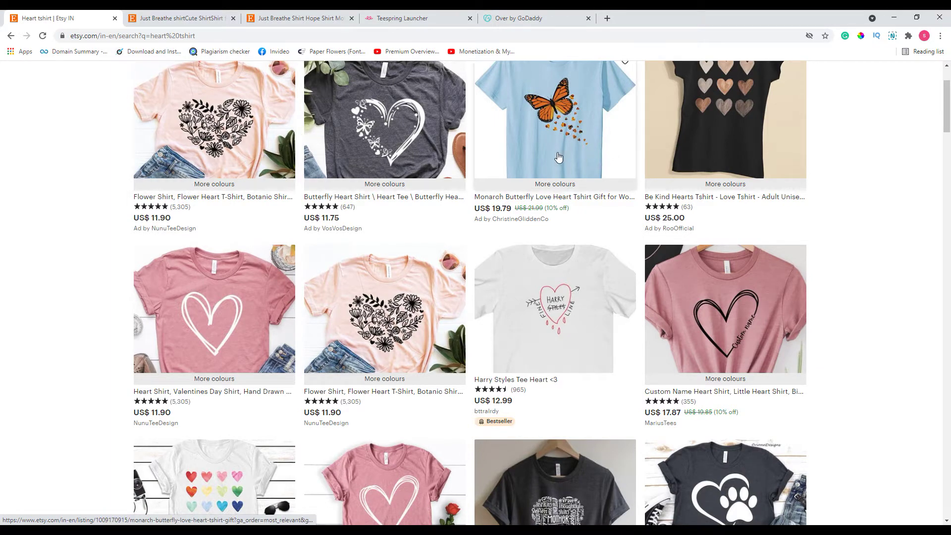
scroll(558, 157, up, 2)
right_click(555, 205)
click(567, 214)
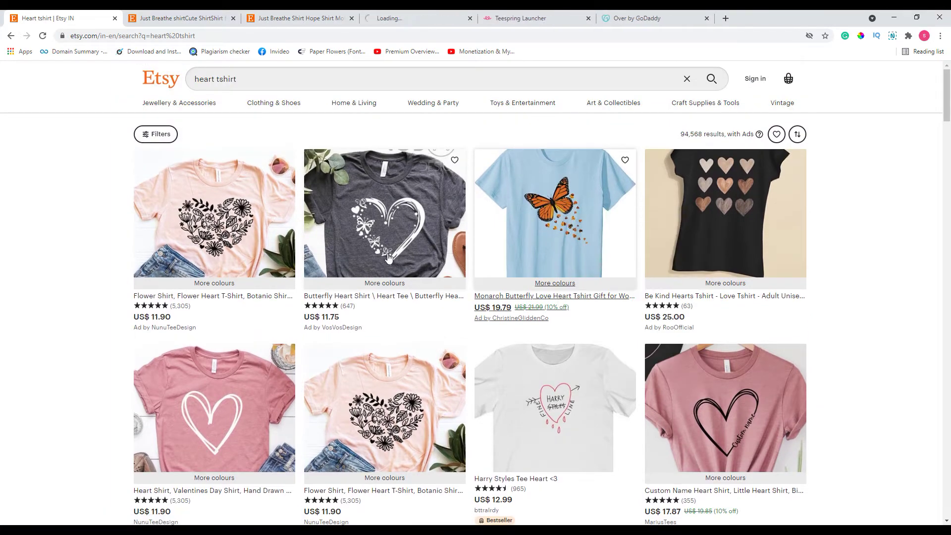
Browse the heart t-shirt results for design ideas, checking the peach "Just Breathe" listing for comparison.
scroll(159, 274, down, 4)
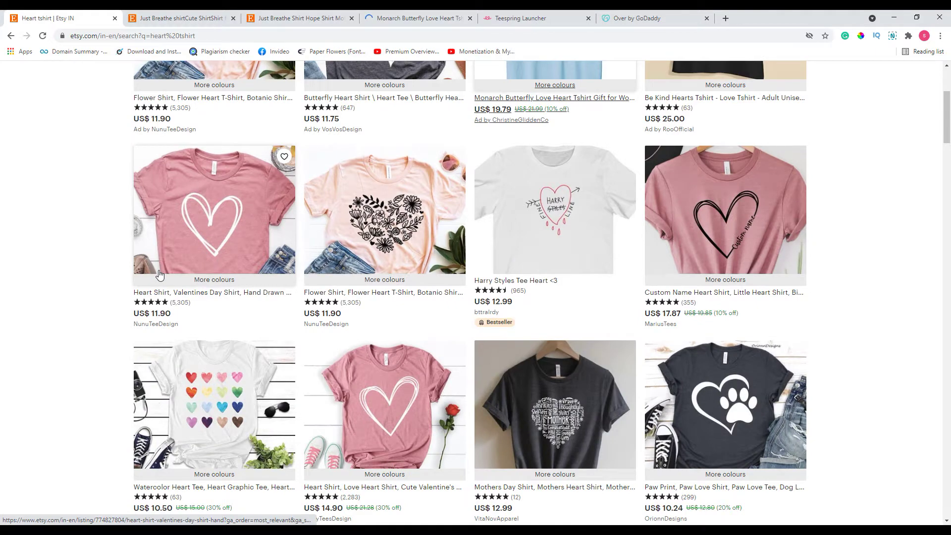
scroll(159, 274, down, 2)
click(229, 15)
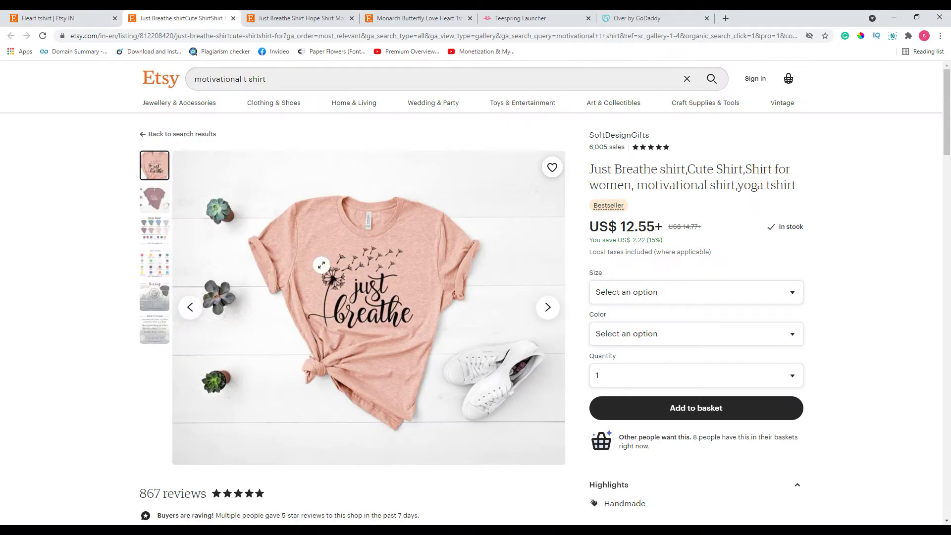
click(62, 18)
scroll(49, 302, down, 2)
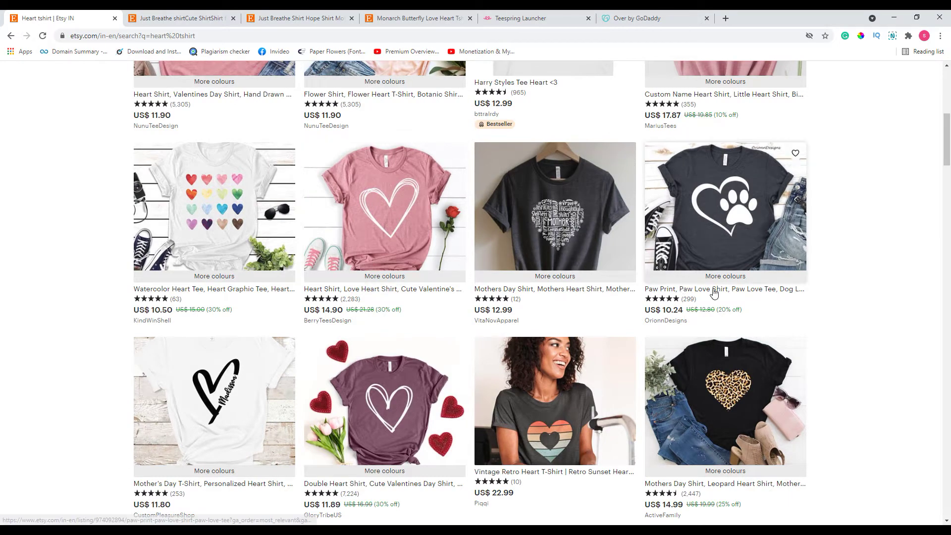
scroll(884, 336, down, 1)
scroll(885, 336, down, 6)
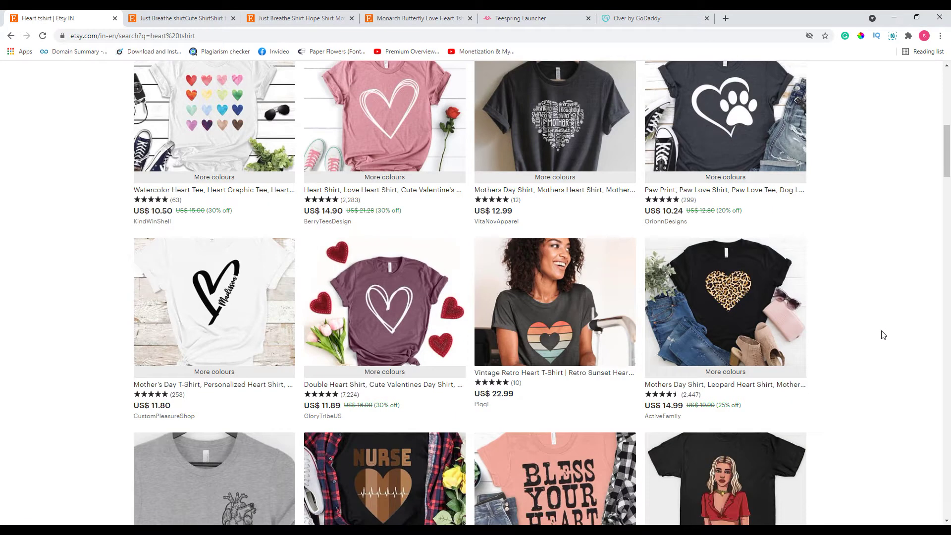
scroll(882, 335, down, 2)
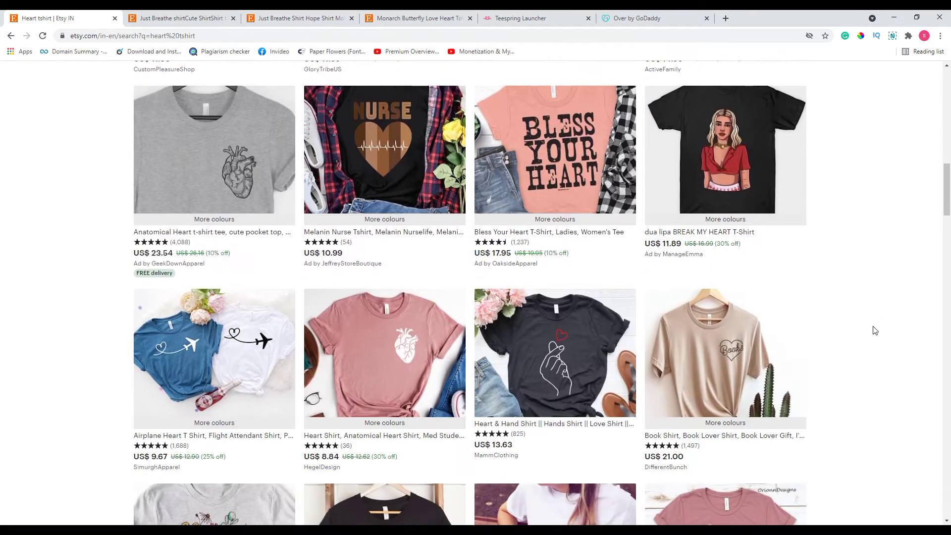
scroll(248, 351, up, 9)
scroll(249, 351, up, 6)
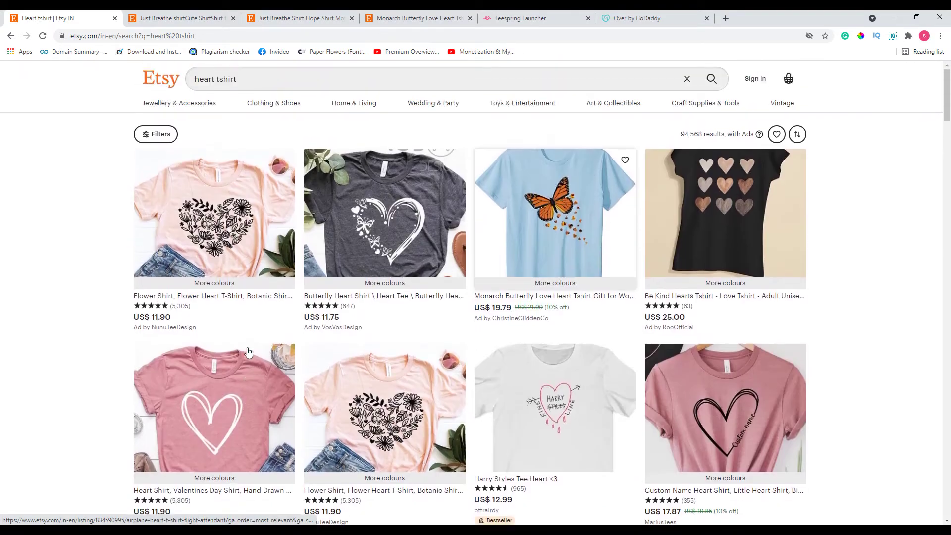
scroll(249, 351, down, 17)
scroll(248, 352, down, 3)
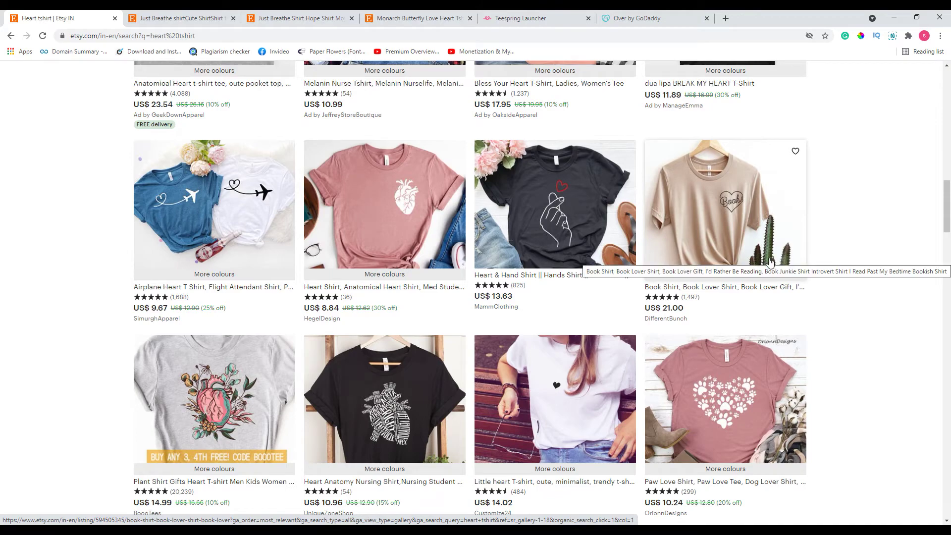
scroll(770, 262, down, 2)
scroll(314, 149, up, 14)
scroll(314, 149, up, 4)
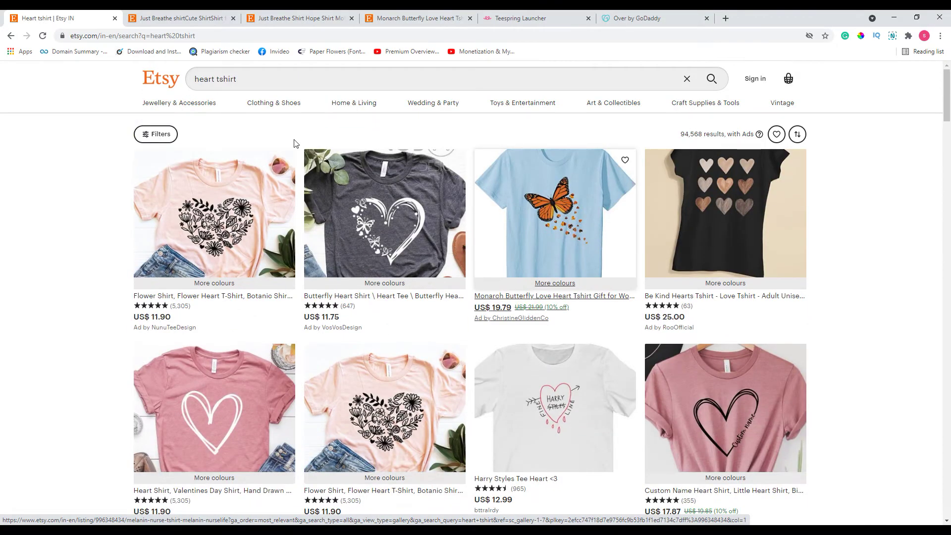
Search Etsy for "flora tshirt", glancing at the peach "Just Breathe" listing before returning to the results.
double_click(208, 80)
text(flora)
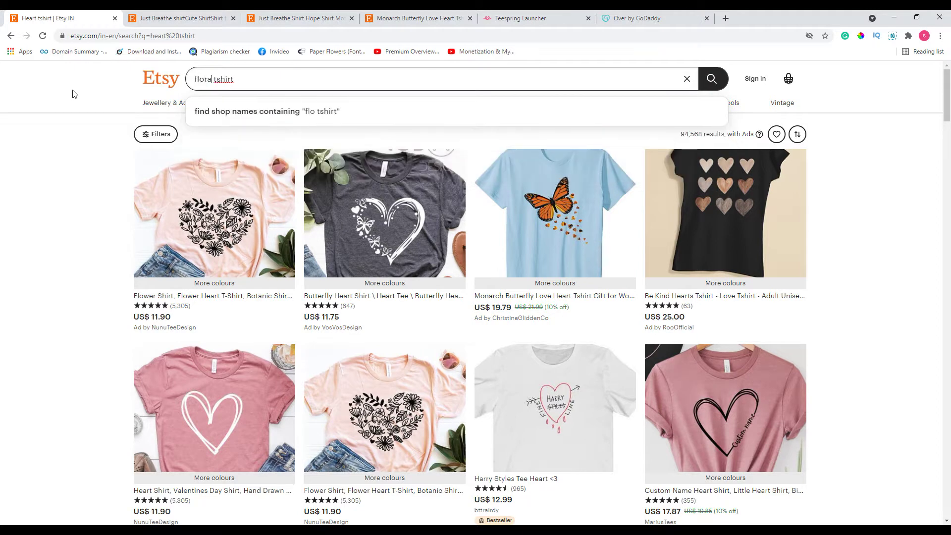
key(Return)
click(204, 18)
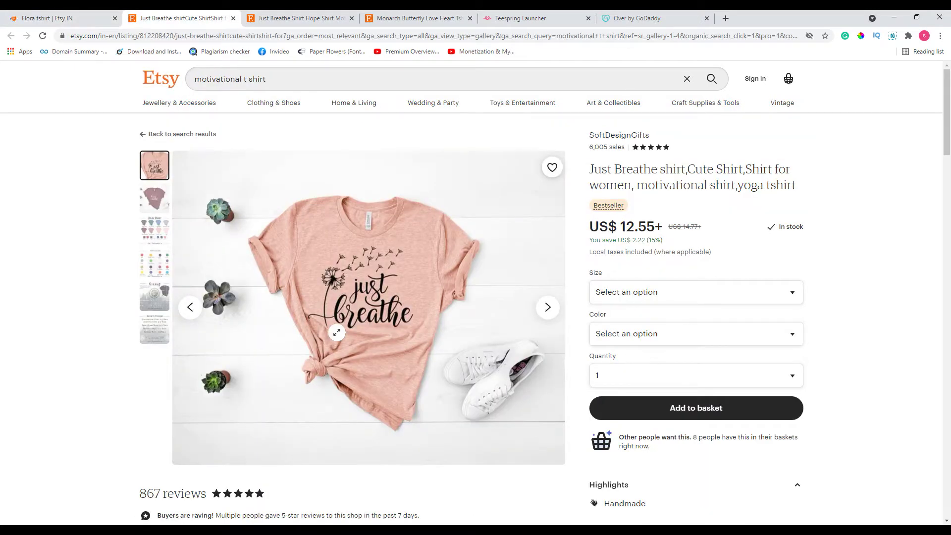
click(101, 19)
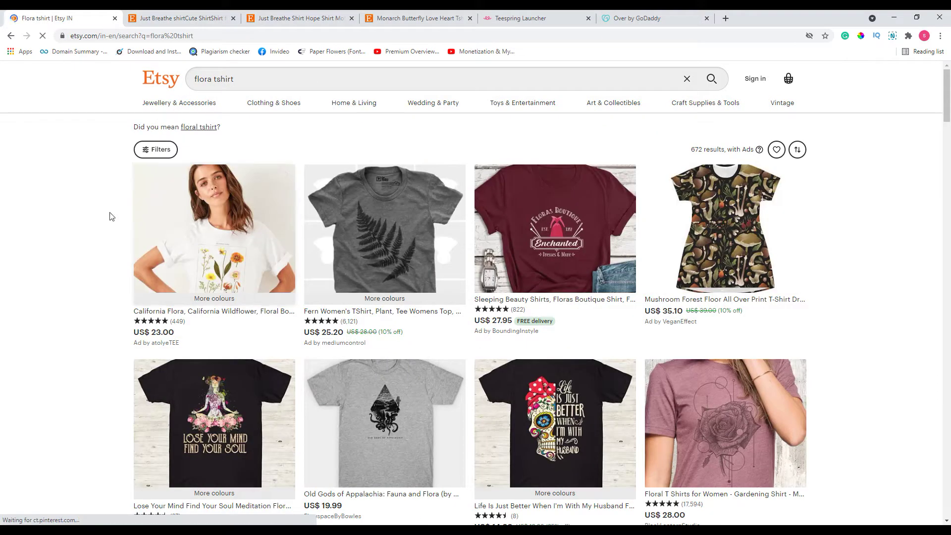
Open the Tree Gardening Plants "Friends" shirt listing from the flora results in a new tab.
scroll(133, 365, down, 5)
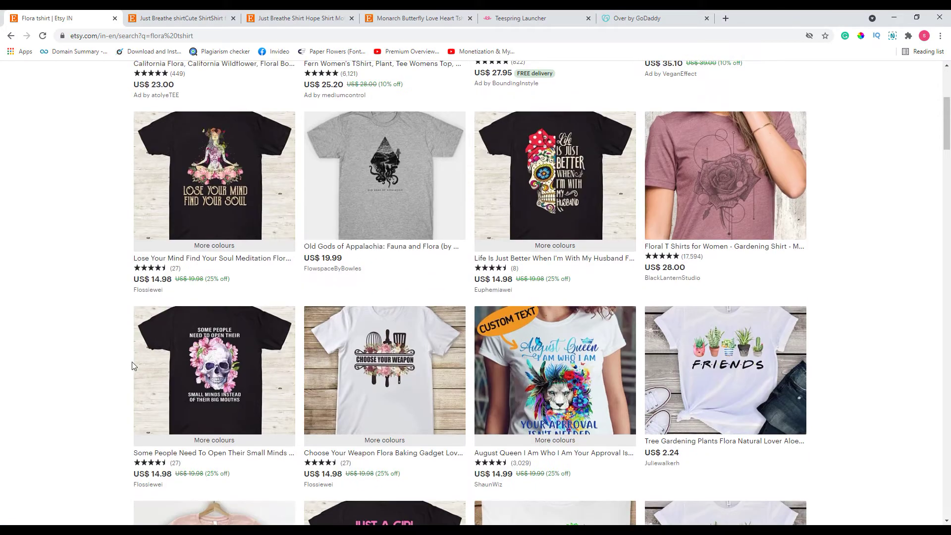
right_click(703, 367)
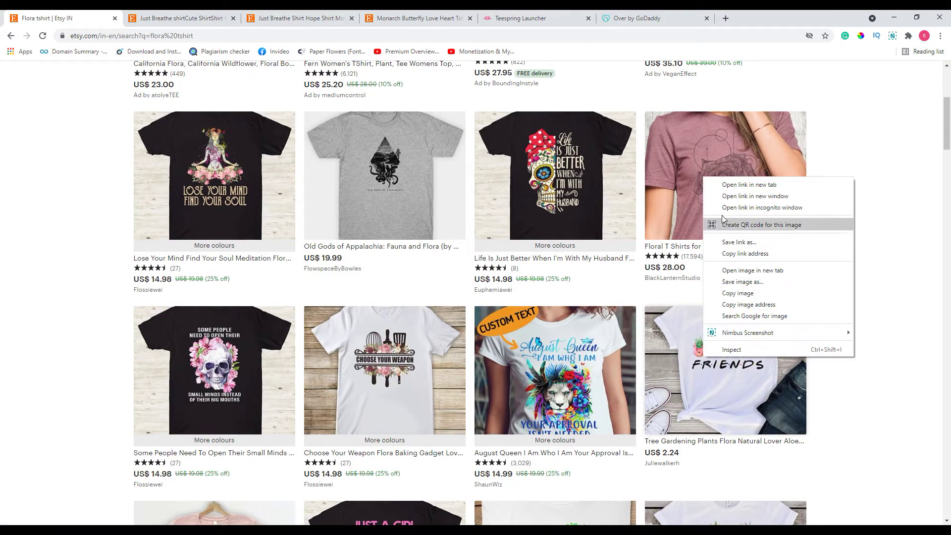
click(725, 187)
scroll(42, 333, down, 5)
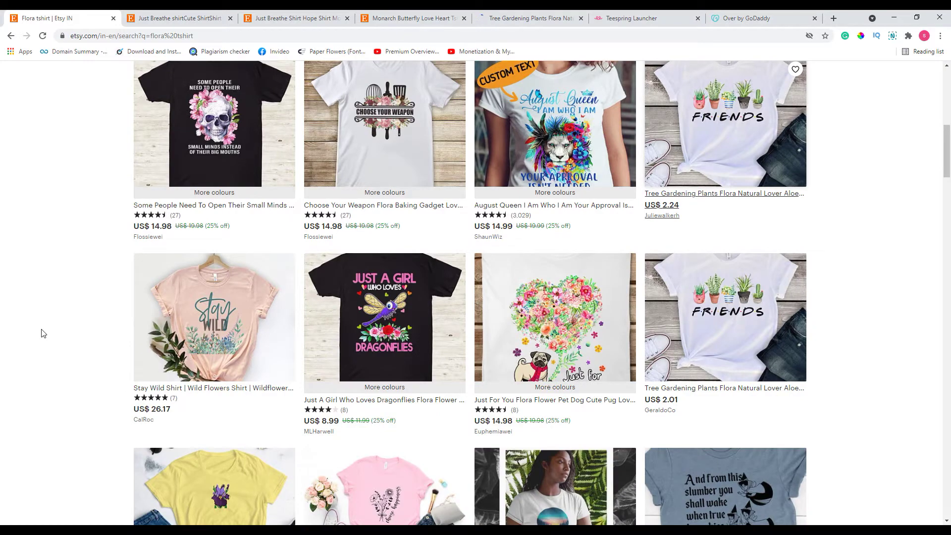
Browse the flora t-shirt results and open the Fern Women's TShirt listing in a new tab.
scroll(42, 333, down, 4)
scroll(43, 333, down, 10)
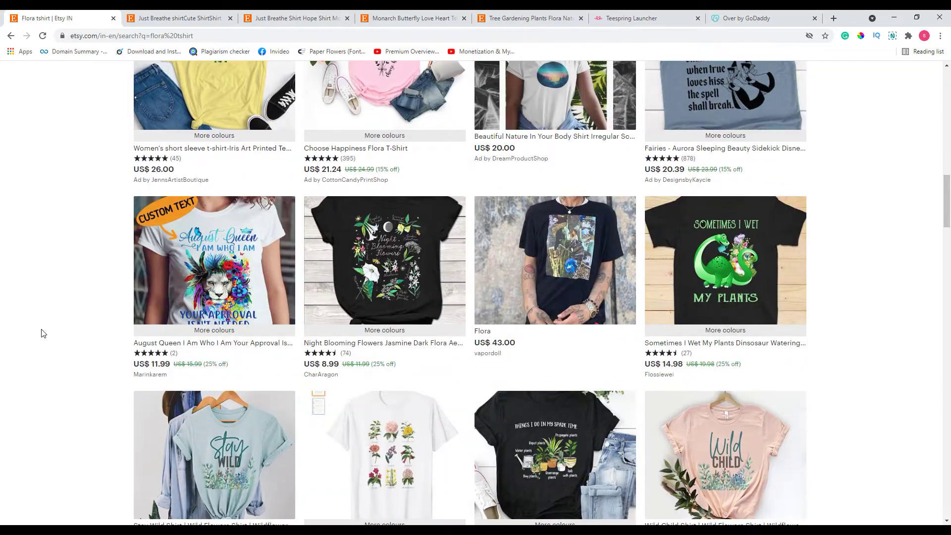
scroll(42, 333, up, 15)
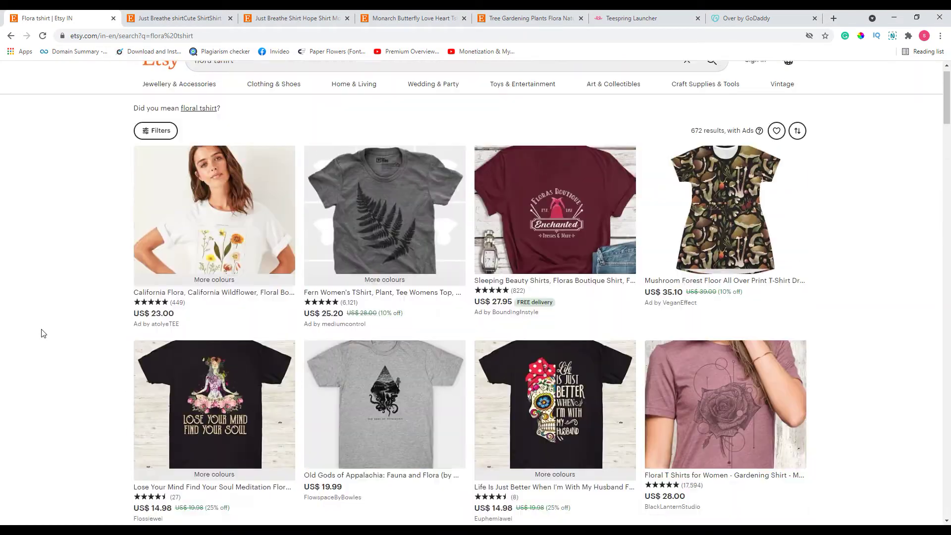
right_click(348, 209)
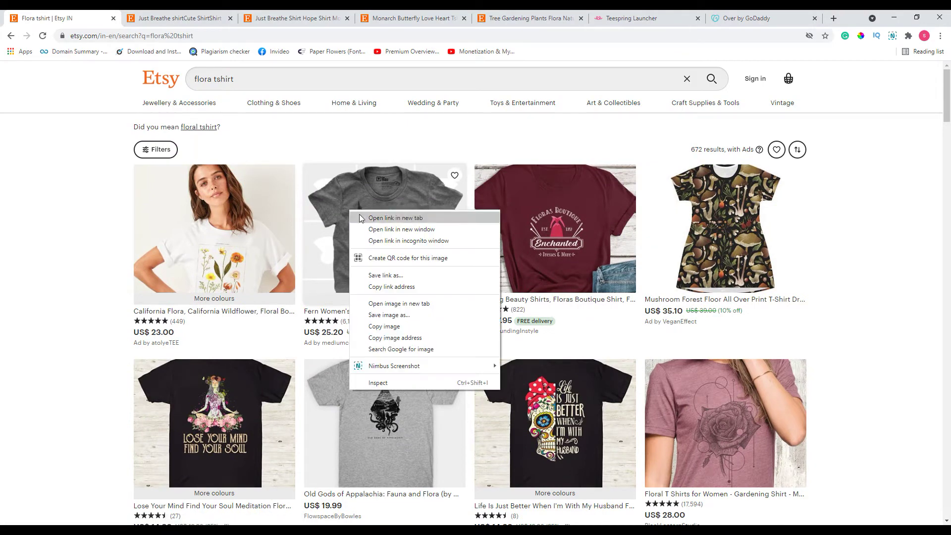
click(376, 218)
Review the opened Etsy listings one by one, comparing the two "Just Breathe", Monarch Butterfly, "Friends" plants and Fern shirts.
click(146, 15)
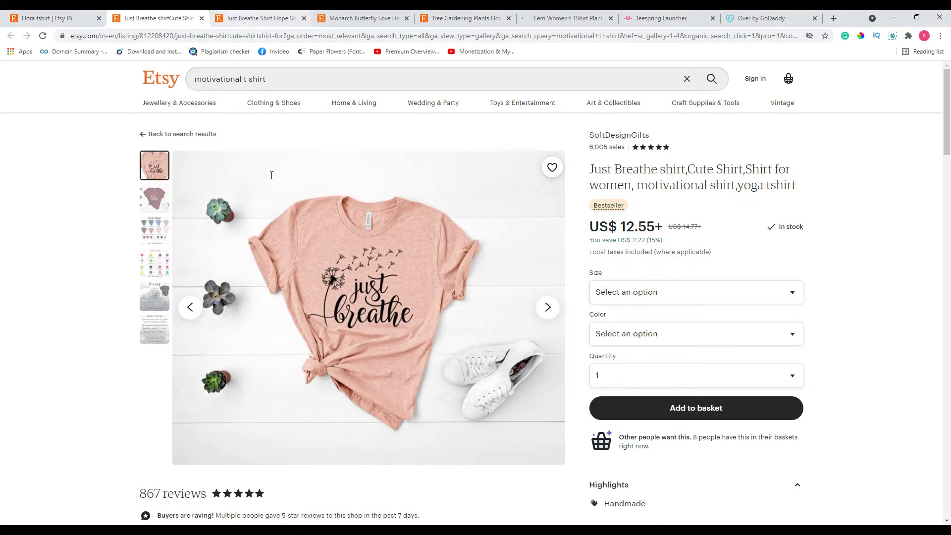
click(271, 15)
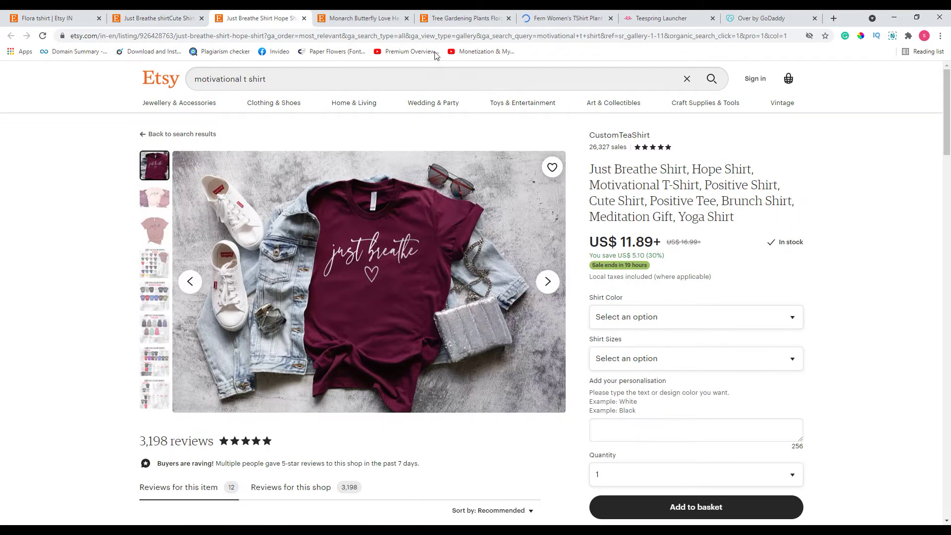
click(159, 18)
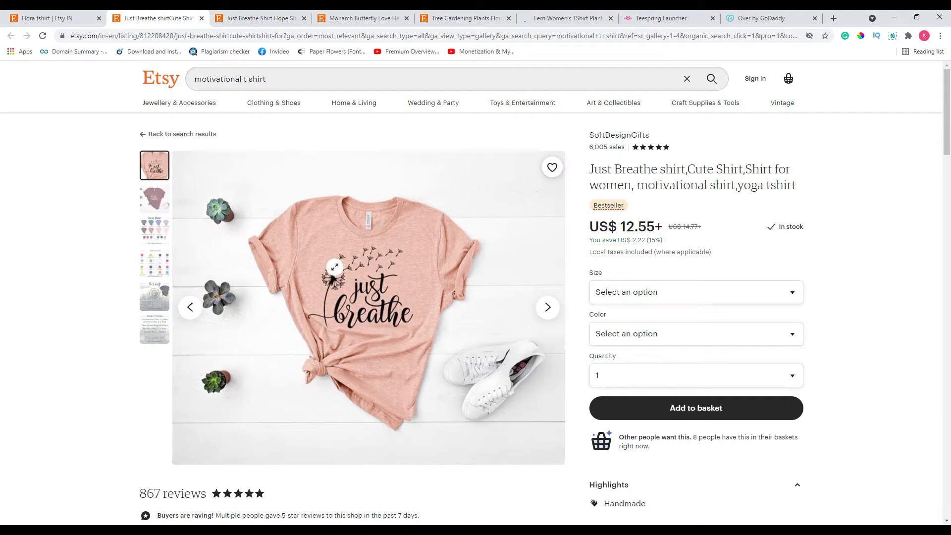
click(260, 18)
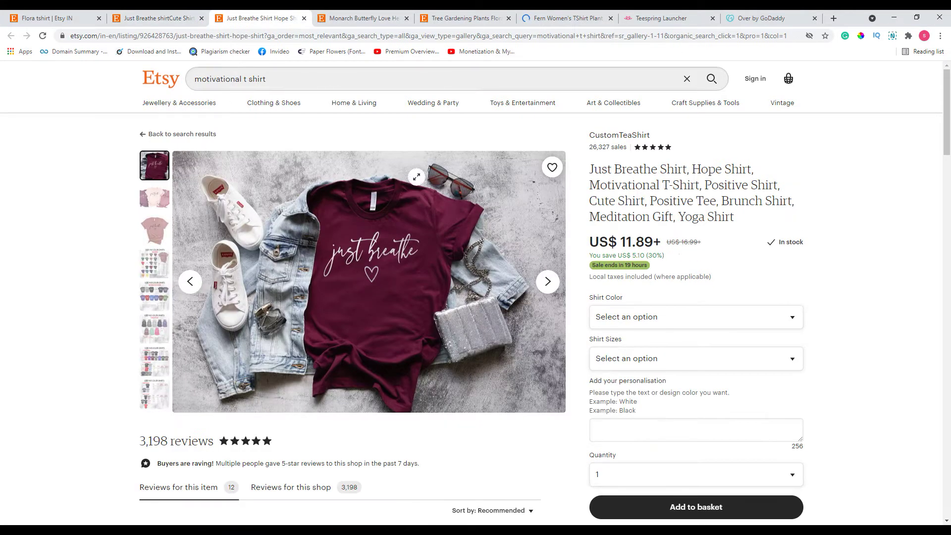
click(361, 15)
click(464, 16)
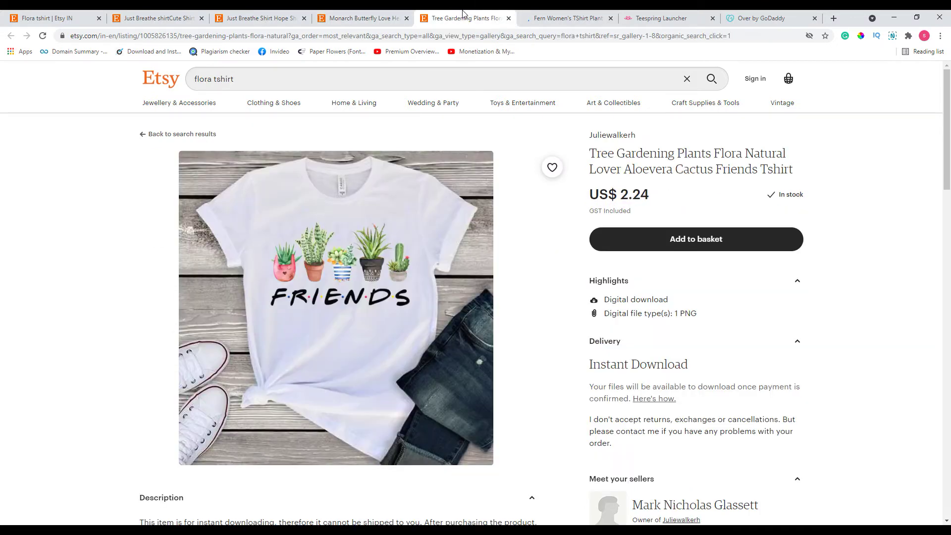
click(560, 14)
Reorder the browser tabs so Teespring Launcher comes last, and switch to the Over design canvas.
click(644, 14)
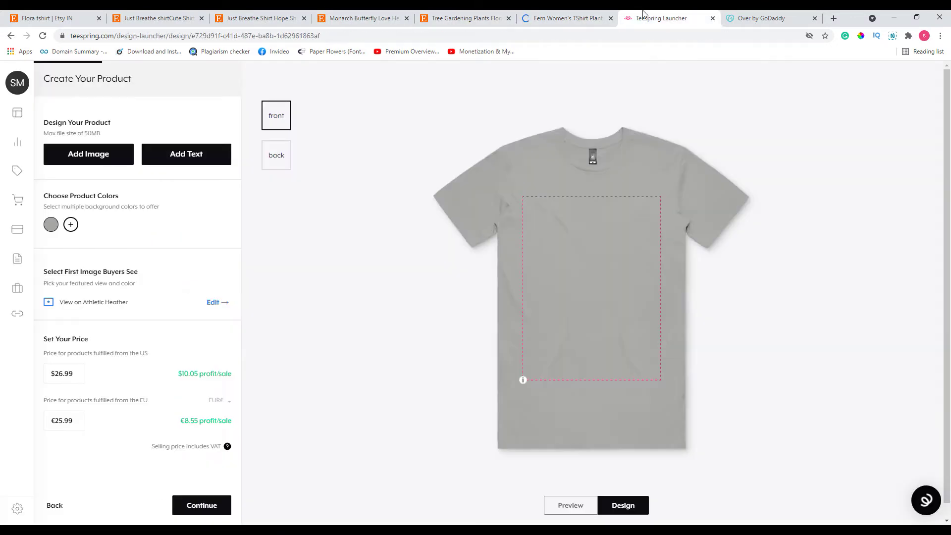
drag(659, 18, 808, 16)
click(666, 19)
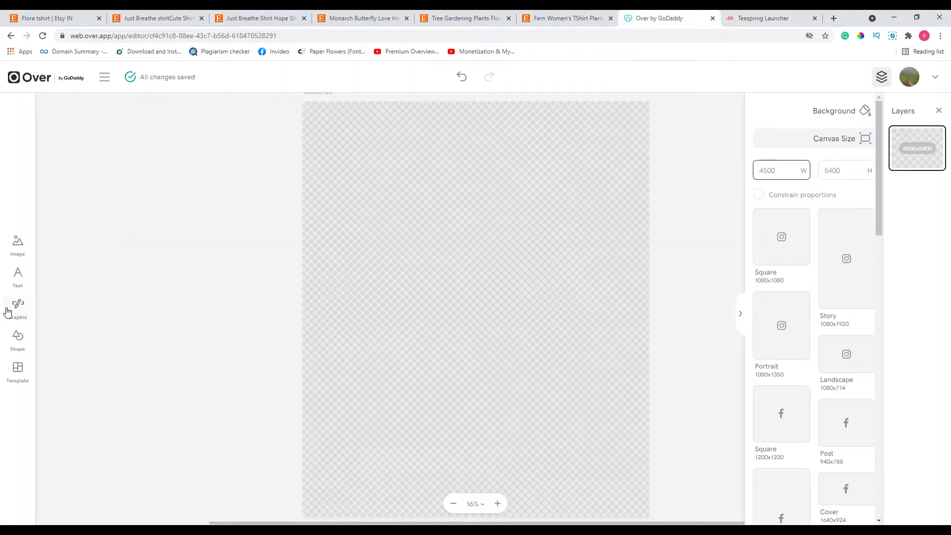
Search the graphics library for "flora".
click(7, 312)
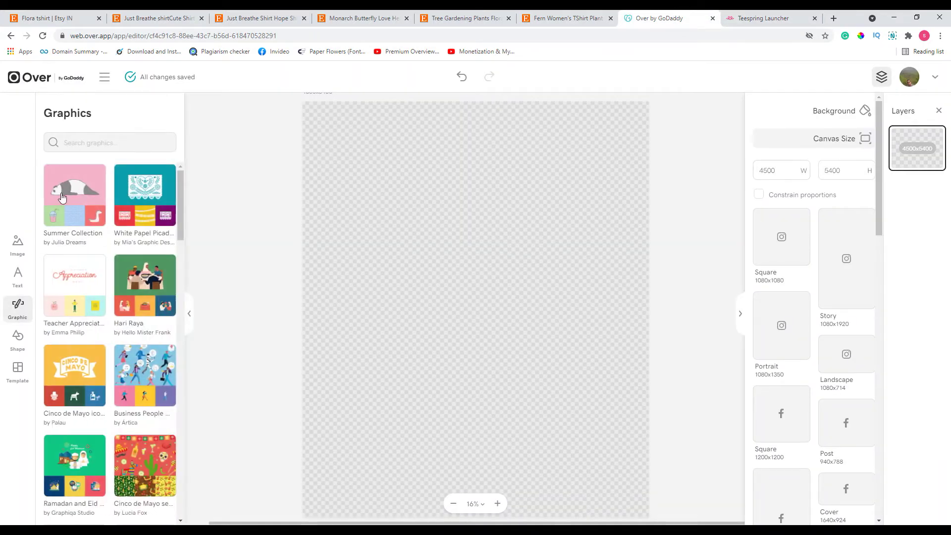
click(83, 139)
text(f)
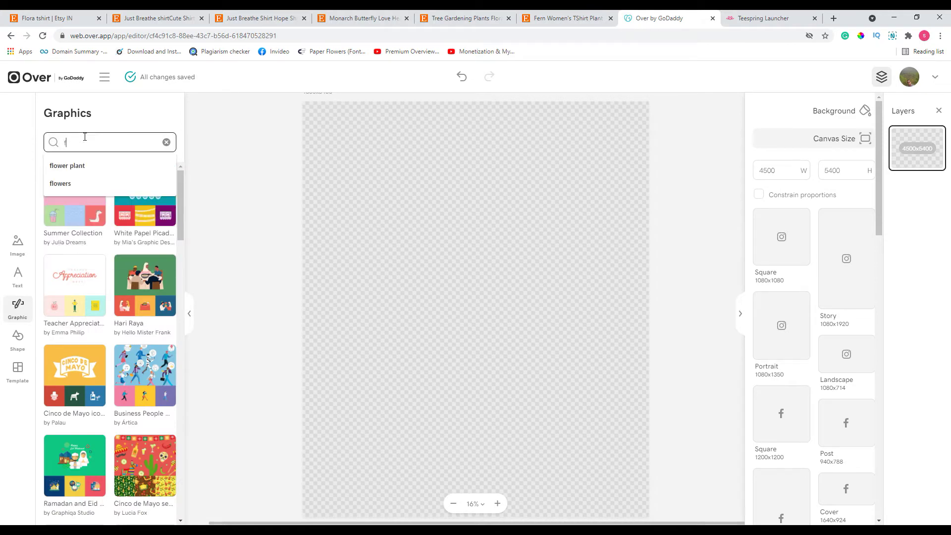
text(lower)
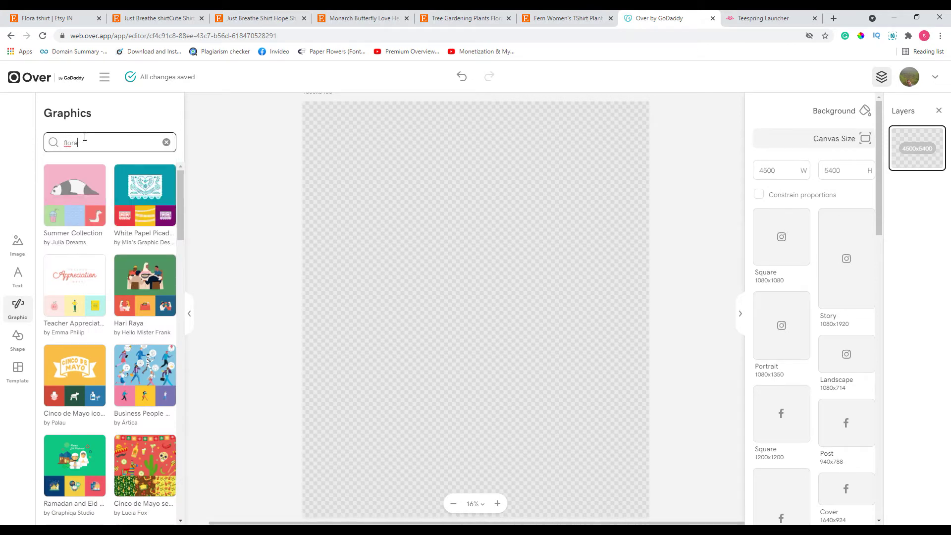
key(Return)
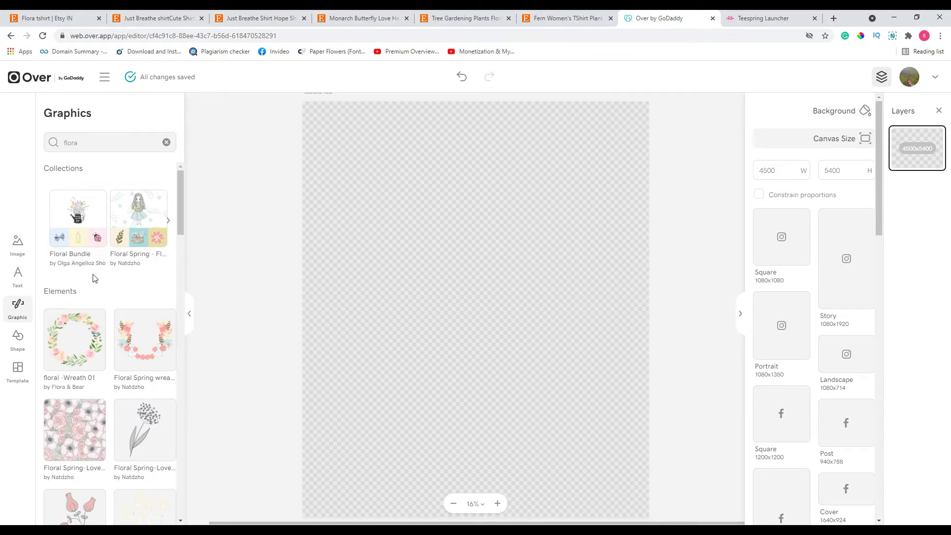
Add the blue flower graphic with grey leafy branches from the flora results to the canvas.
scroll(94, 282, down, 10)
scroll(96, 290, down, 8)
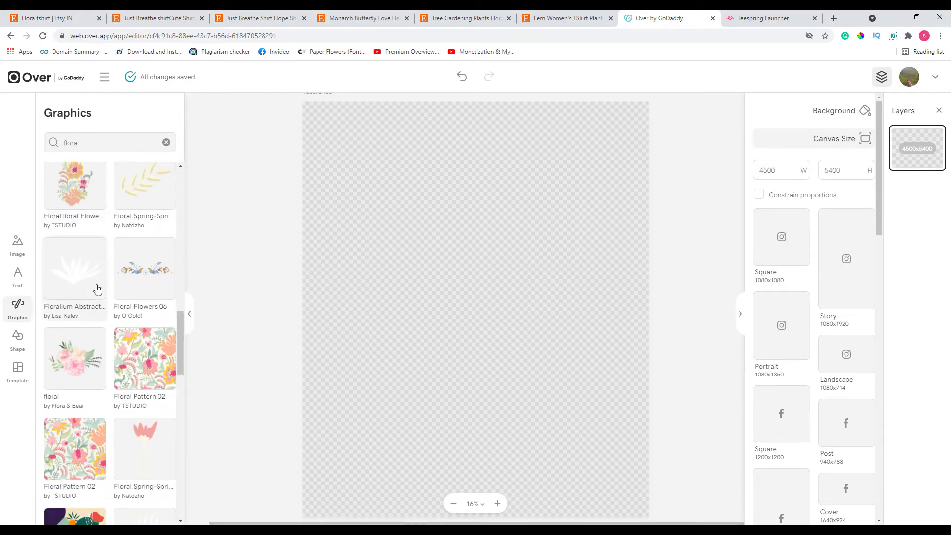
scroll(97, 289, down, 8)
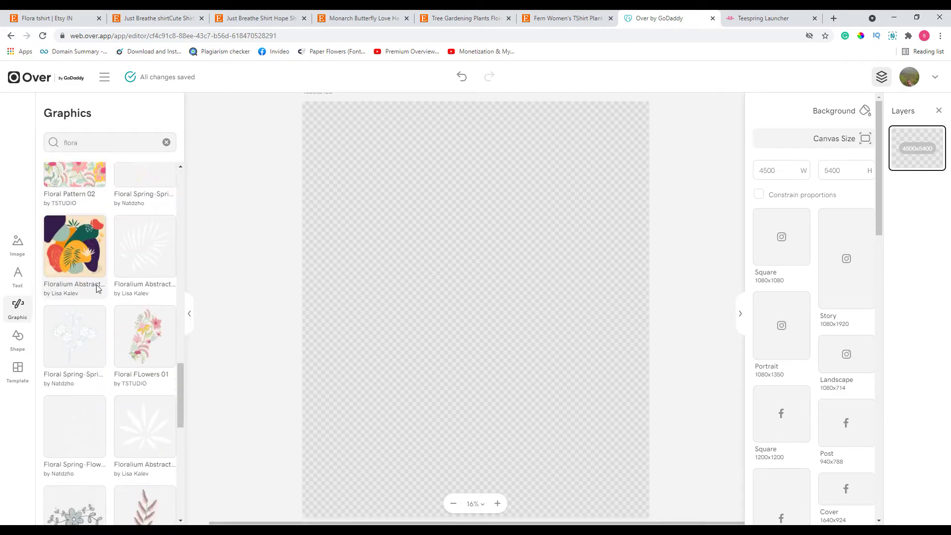
scroll(98, 289, down, 1)
click(76, 356)
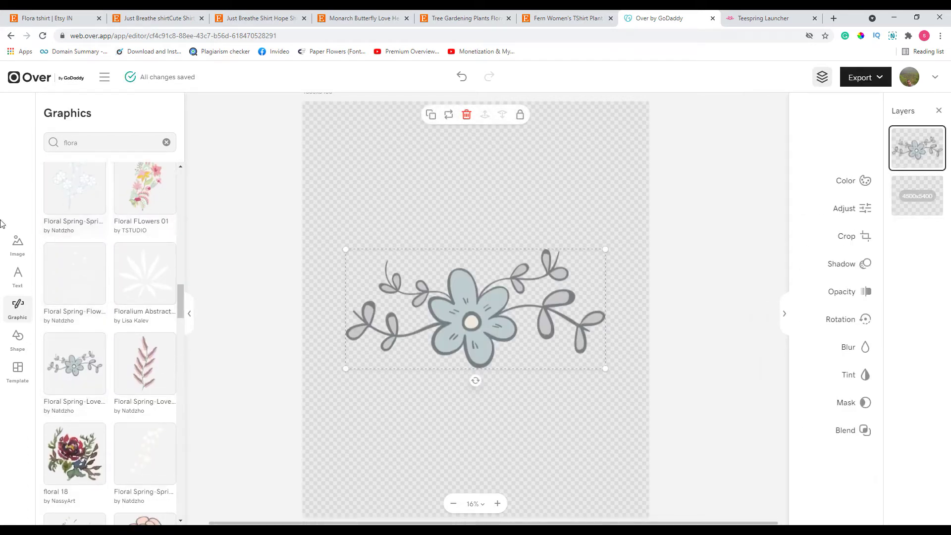
Search the graphics library for "hearts" and add the Hearts 02 outline graphic to the canvas.
click(139, 148)
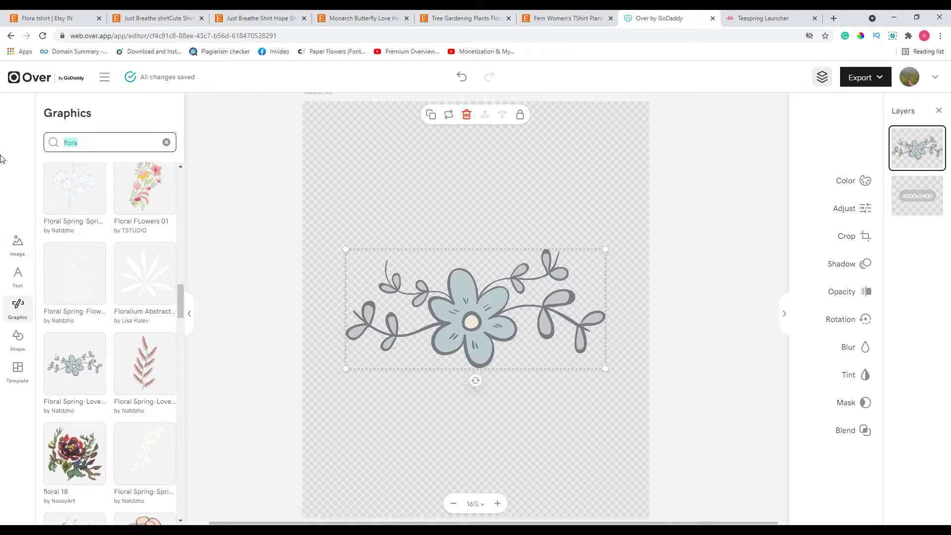
text(heart)
key(Return)
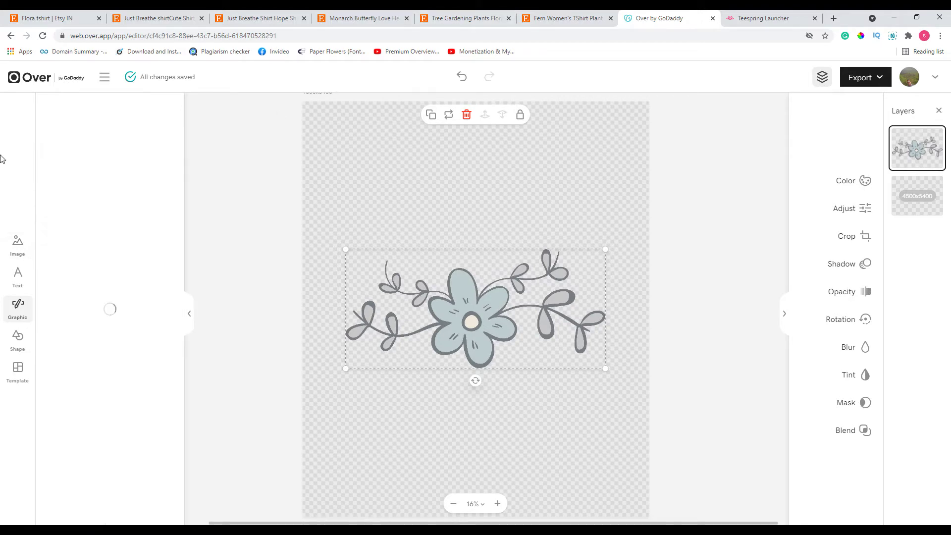
scroll(102, 253, right, 3)
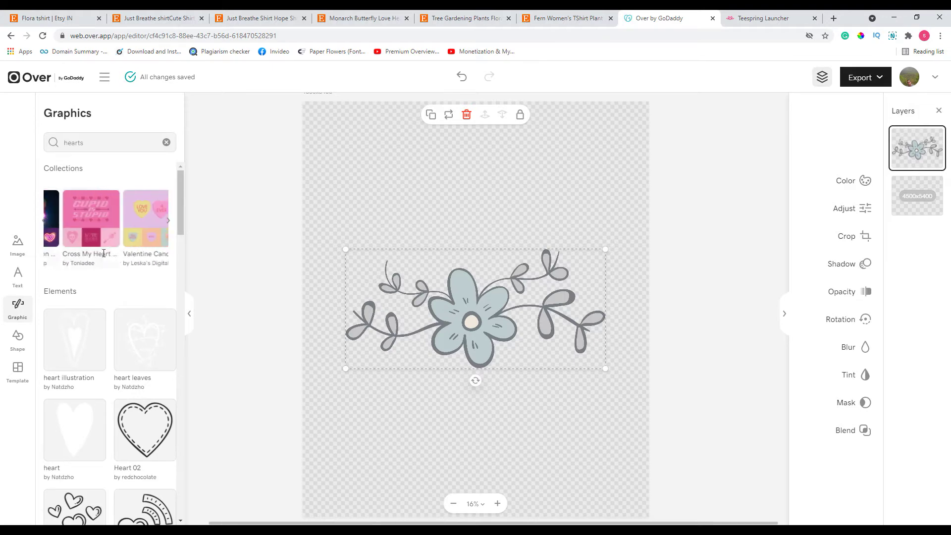
scroll(113, 317, down, 4)
click(75, 325)
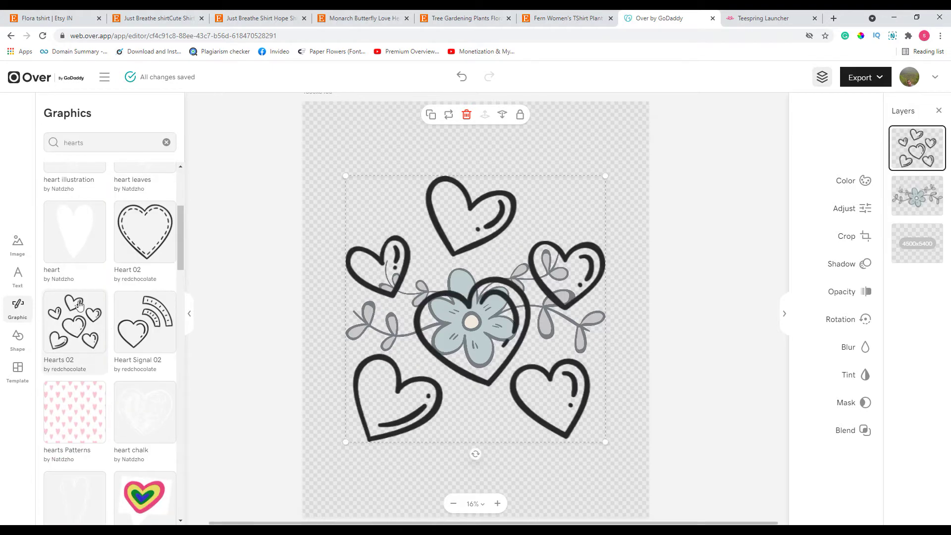
Add the heart-Flowers-40 graphic, and move it and the Hearts 02 graphic off the canvas to opposite sides.
scroll(110, 212, down, 10)
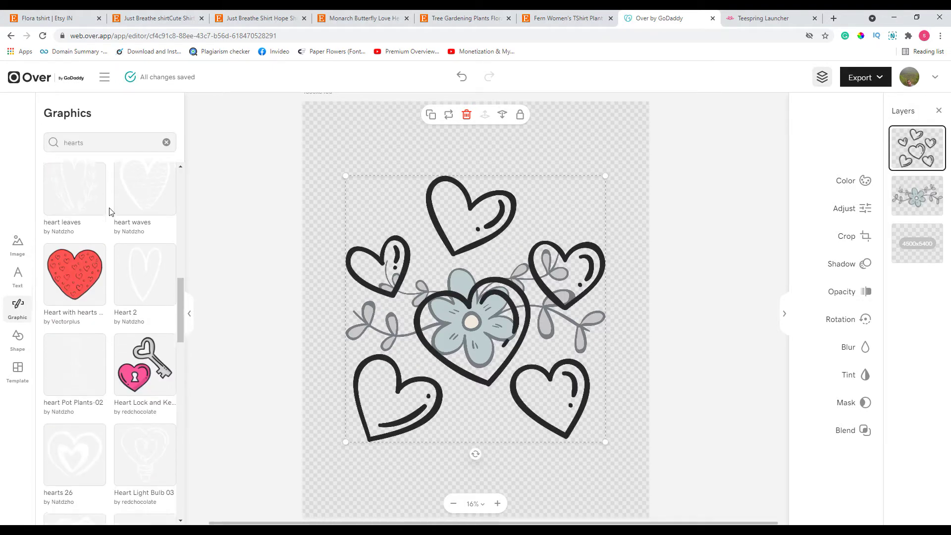
scroll(110, 212, down, 6)
click(74, 367)
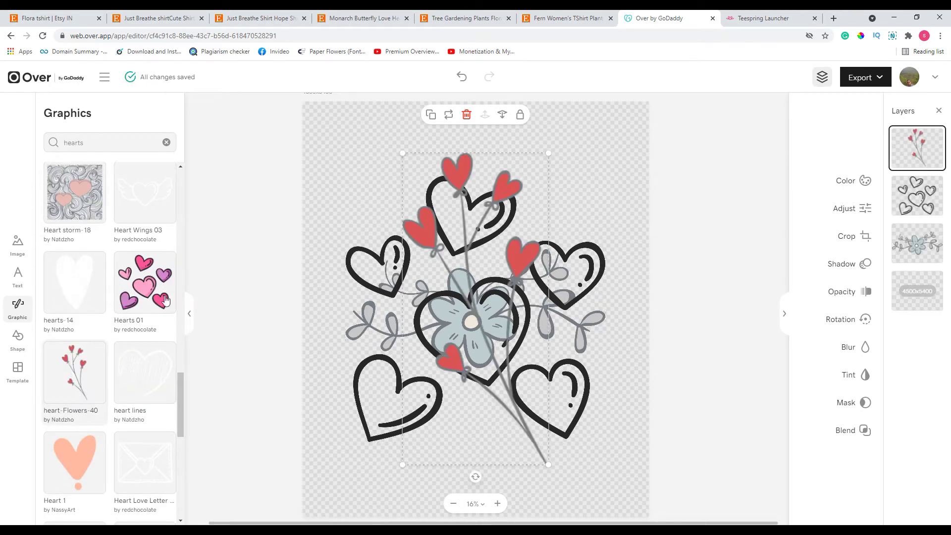
drag(428, 213, 158, 208)
drag(455, 244, 760, 177)
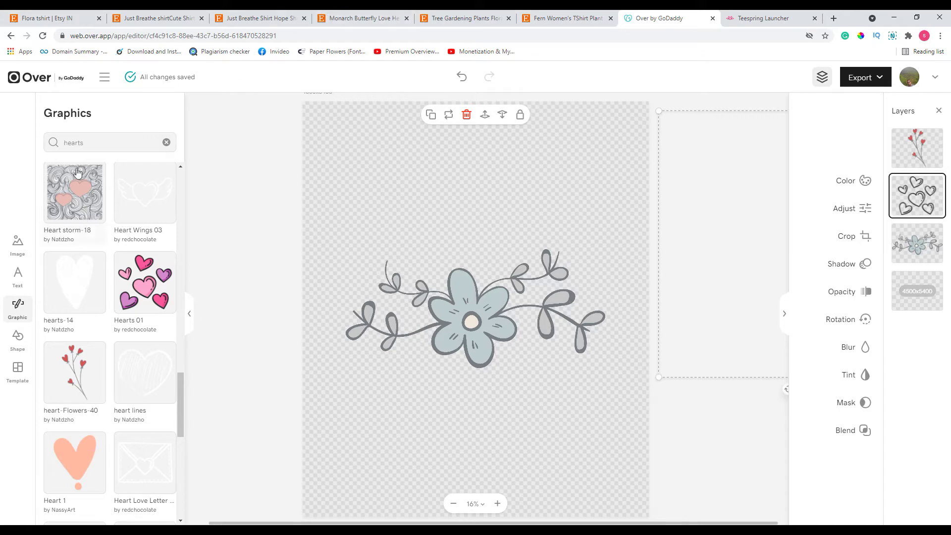
Replace the graphics search with "butterfly".
double_click(110, 142)
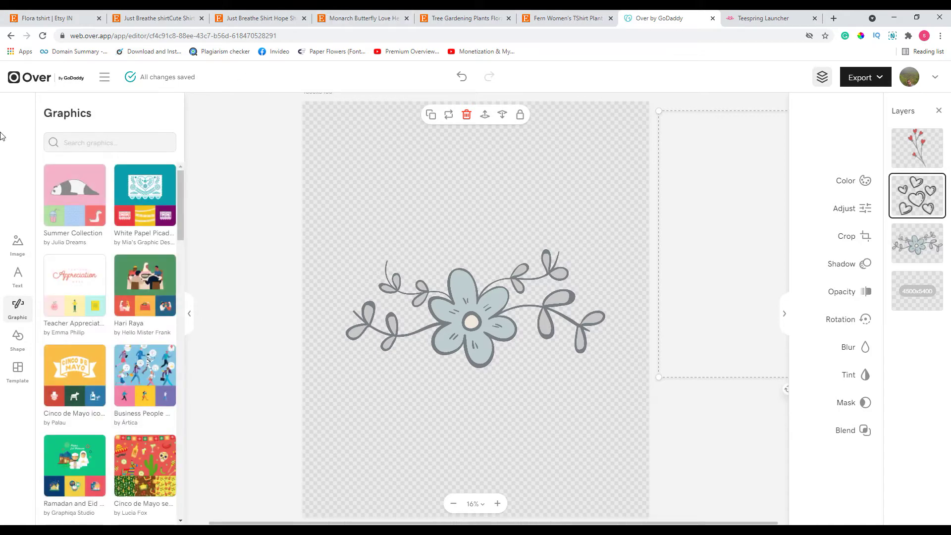
click(139, 143)
text(bu)
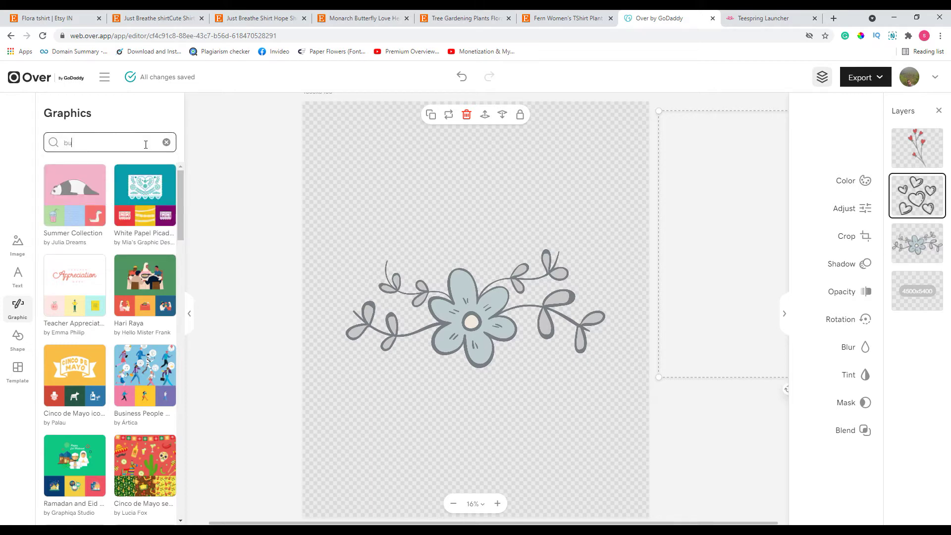
key(Return)
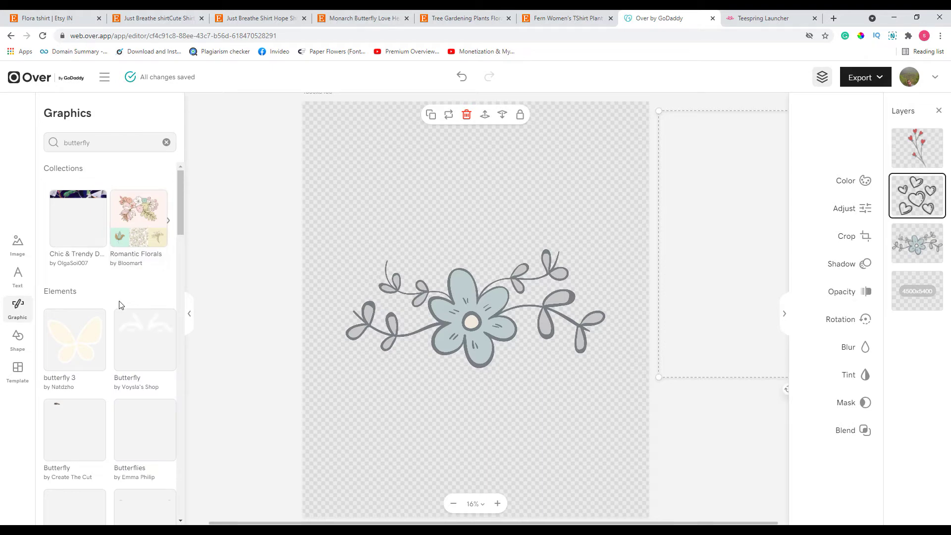
Add the cream "butterfly 3" graphic and the lilac "Butterflies" graphic to the canvas.
scroll(119, 305, down, 3)
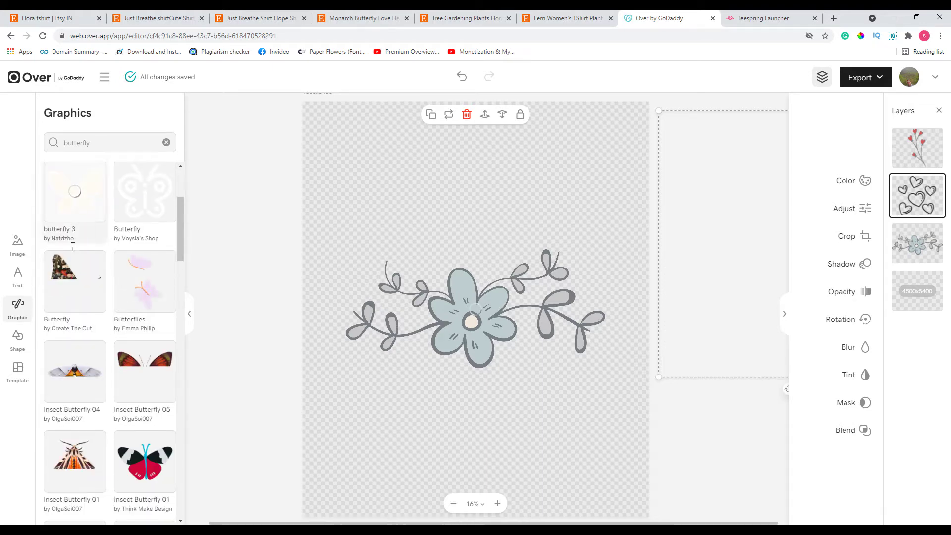
scroll(148, 278, down, 2)
click(140, 183)
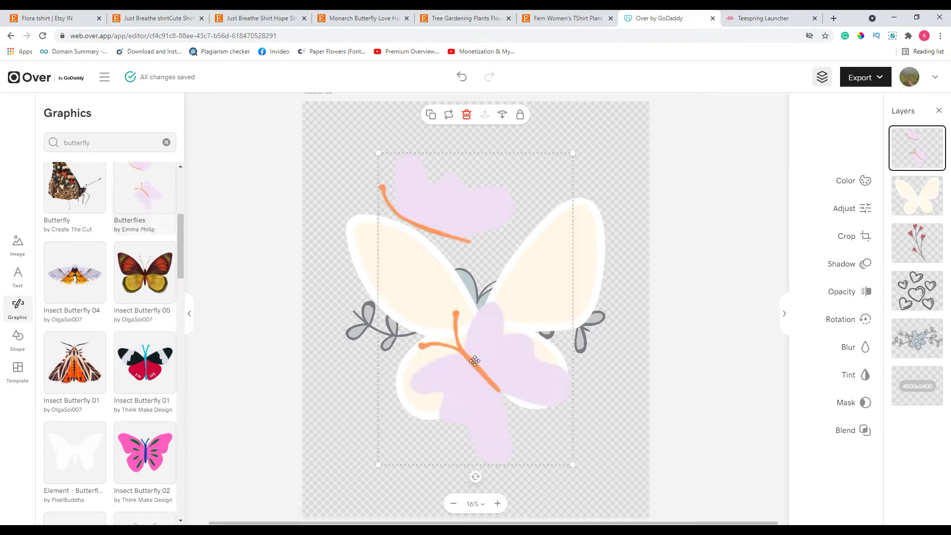
Move the lilac Butterflies graphic and the cream butterfly off the canvas to opposite sides, leaving only the blue flower on it.
drag(704, 386, 679, 384)
drag(493, 303, 164, 183)
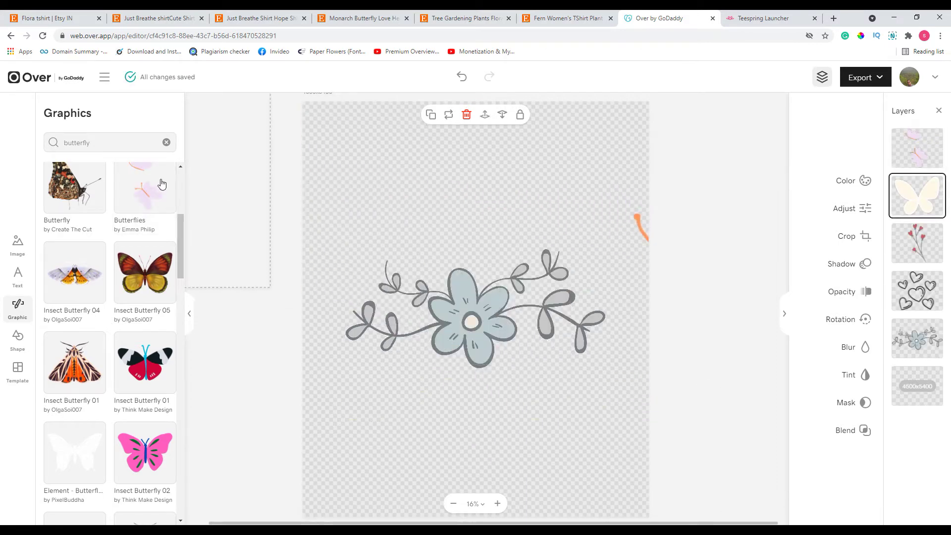
drag(659, 246, 679, 257)
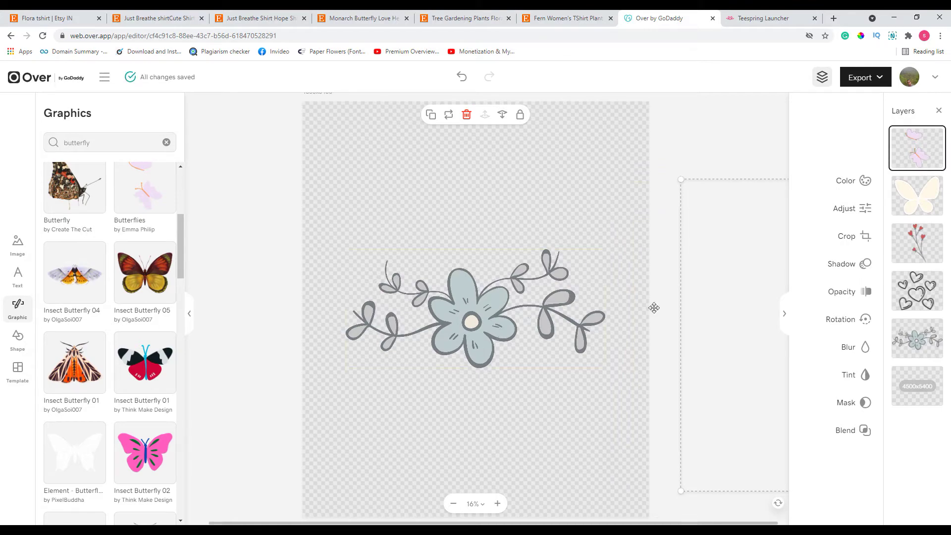
drag(711, 293, 725, 297)
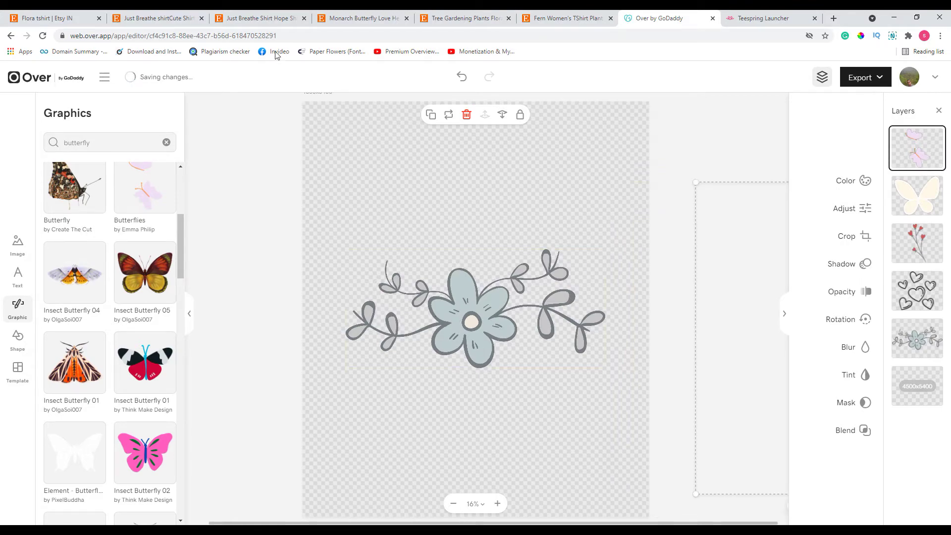
Check the peach "Just Breathe" listing on Etsy for its layout and return to the Over canvas.
click(258, 15)
click(204, 14)
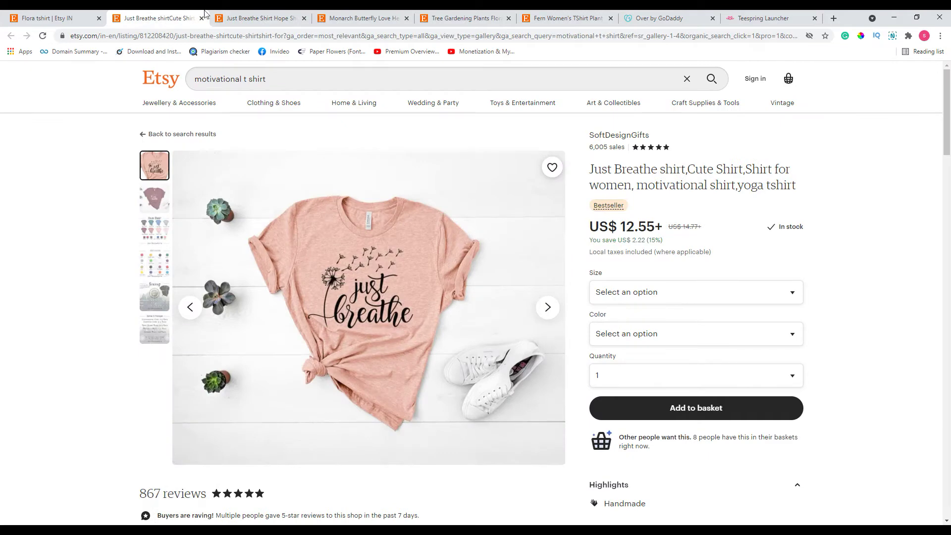
click(636, 14)
Shrink the uncropped blue flower graphic to a bit under two-thirds of its width and place it slightly left of the canvas centre.
drag(464, 335, 435, 328)
double_click(434, 328)
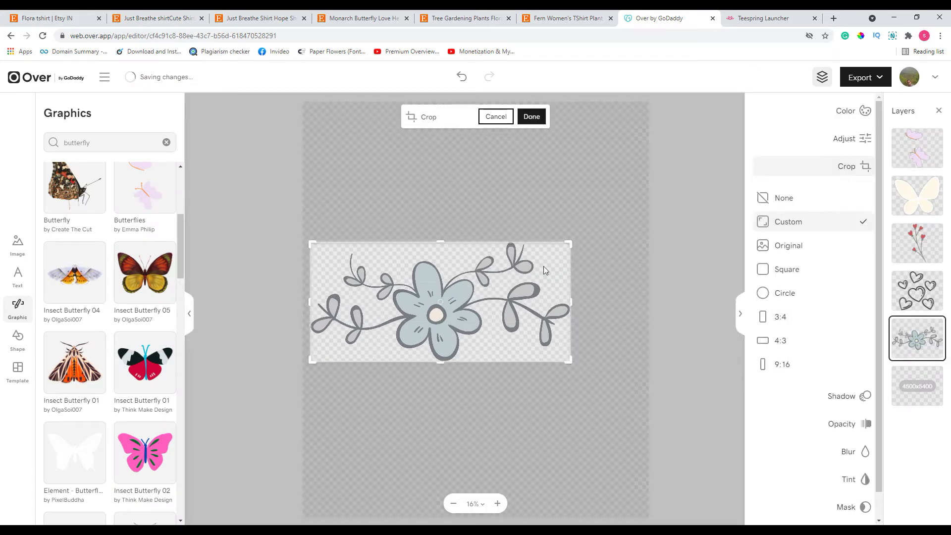
click(493, 120)
drag(570, 362, 474, 318)
drag(425, 286, 451, 300)
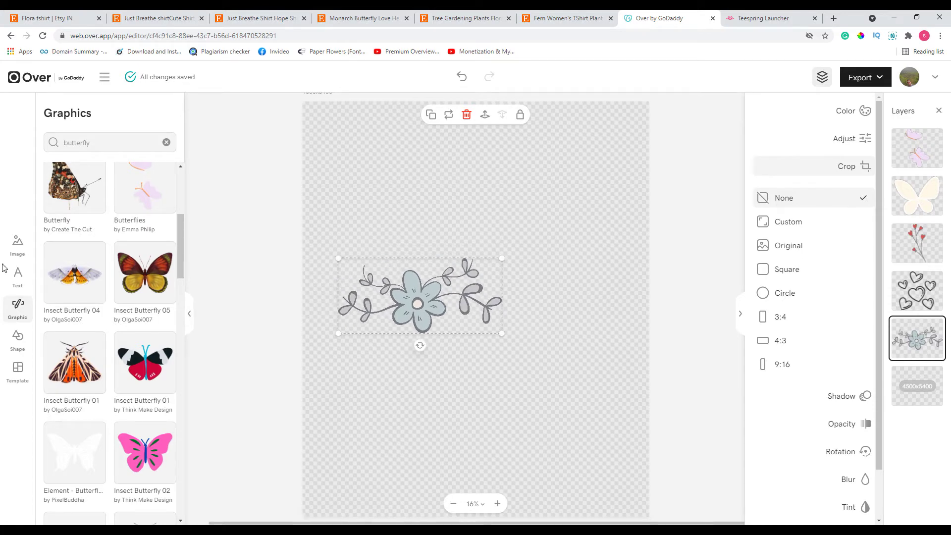
Add a text layer, place it above the blue flower and set its font size to 500.
click(17, 276)
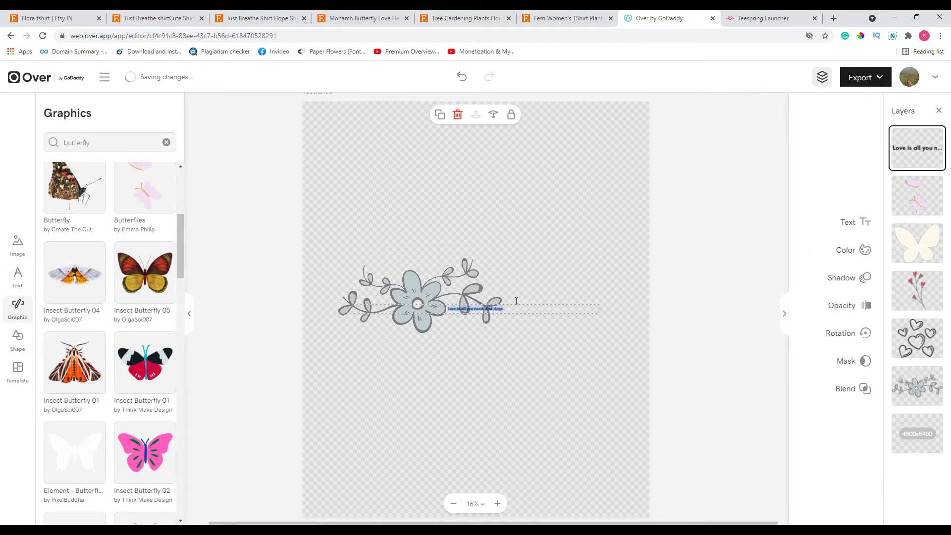
click(525, 365)
drag(527, 306, 532, 176)
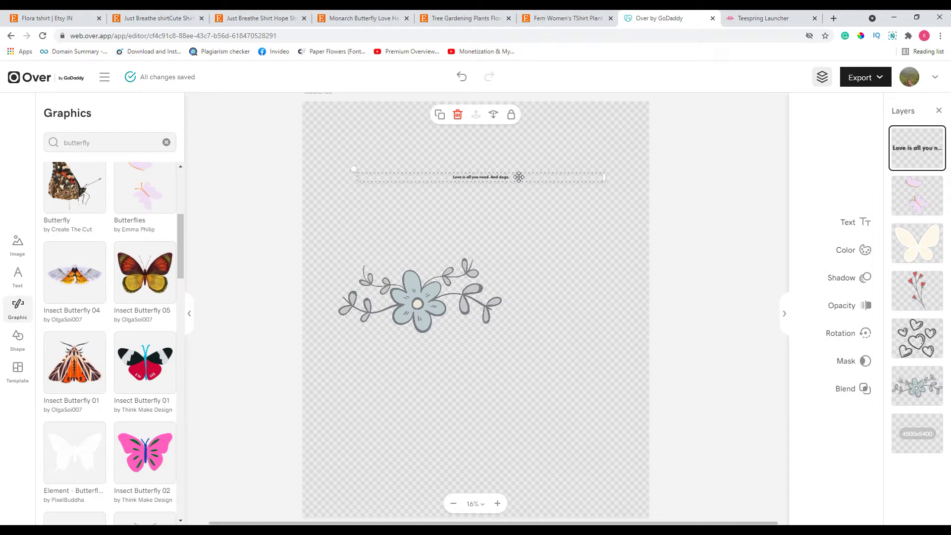
click(849, 225)
click(797, 197)
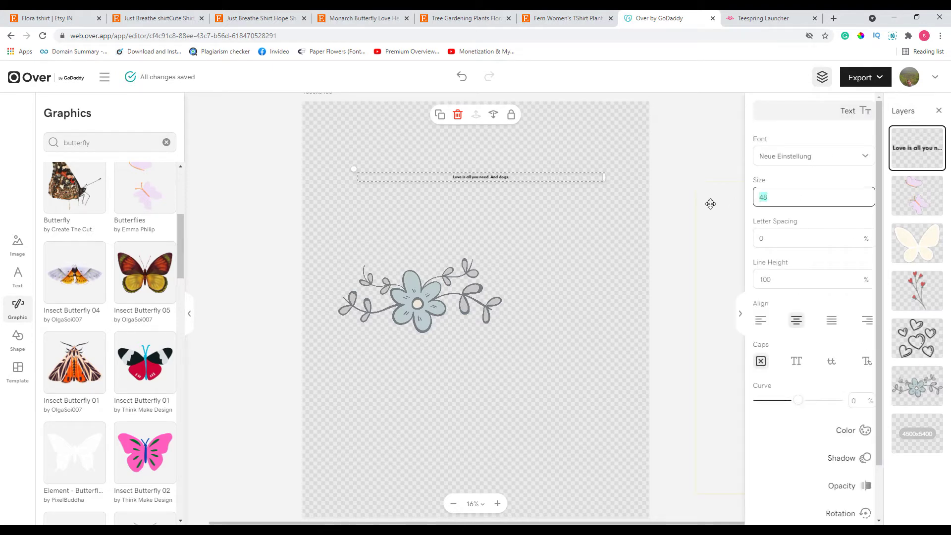
text(500)
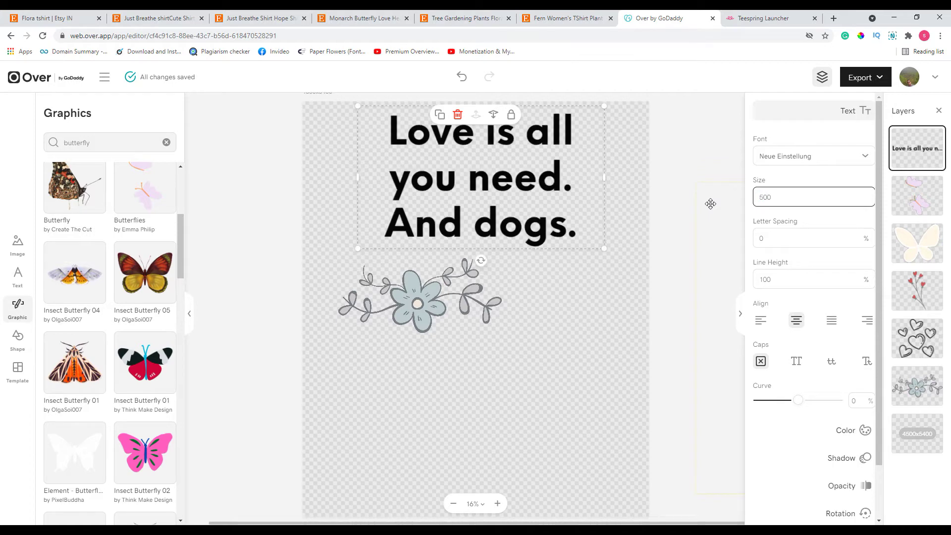
Replace the placeholder sentence in the text layer with "just breathe".
drag(500, 192, 498, 297)
click(515, 274)
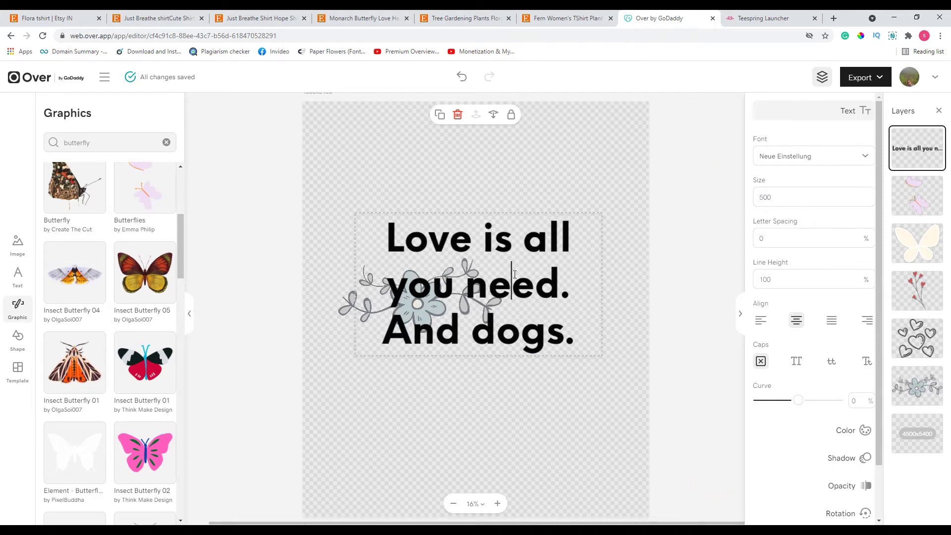
drag(564, 329, 355, 207)
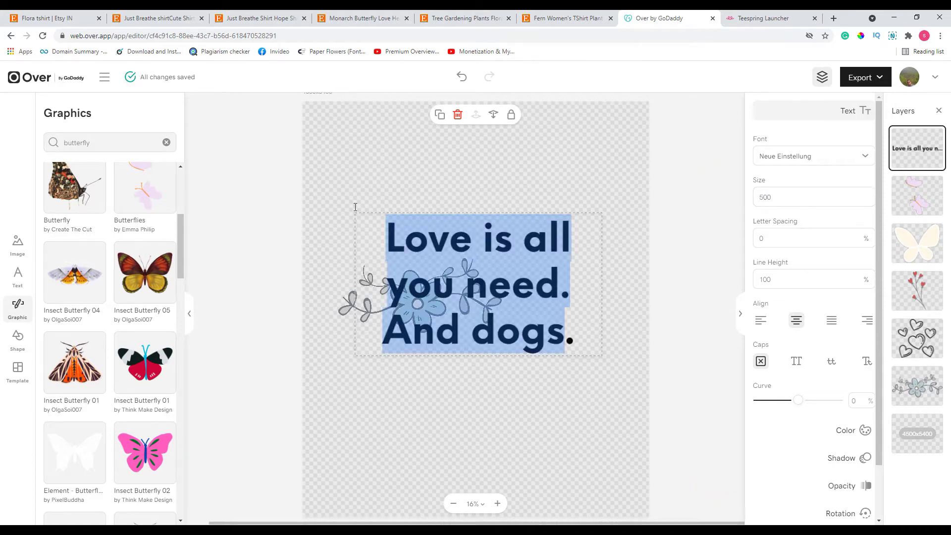
text(just )
text(breathe.)
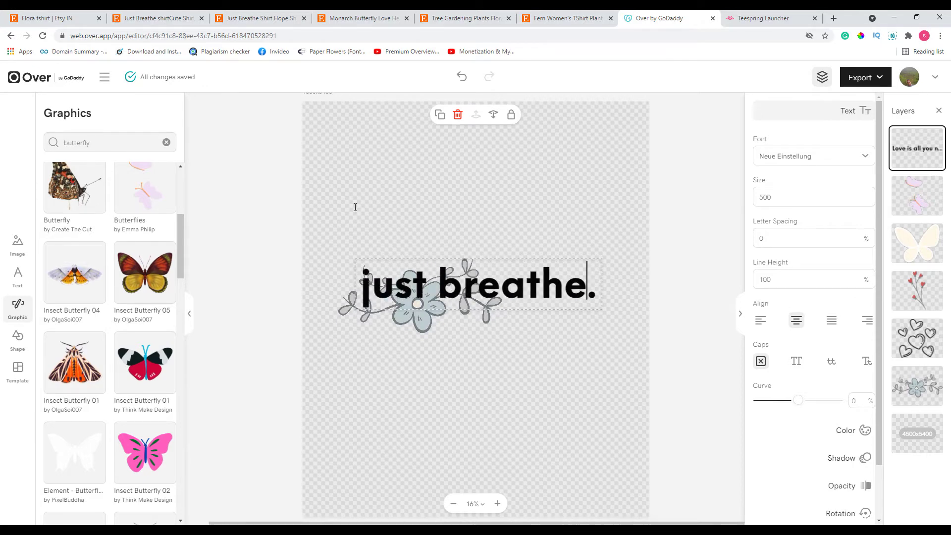
key(Delete)
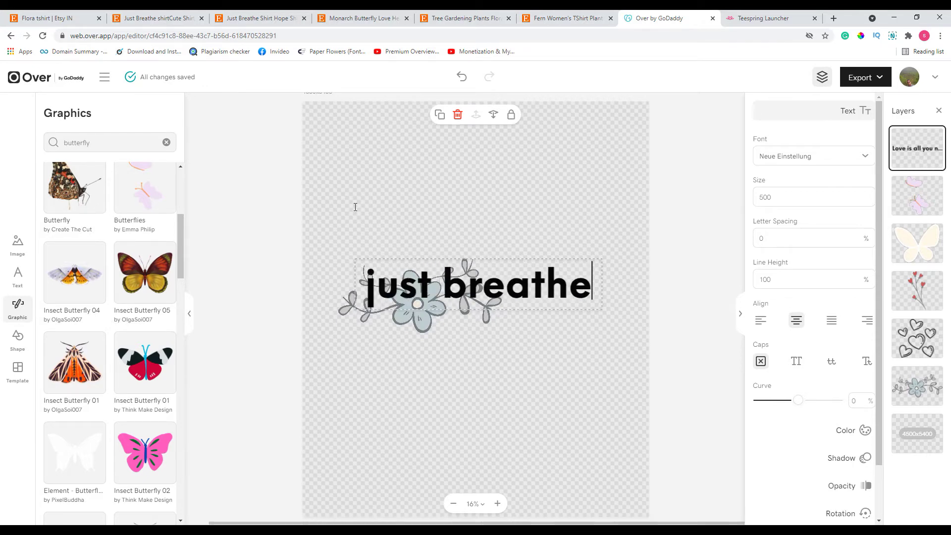
click(531, 232)
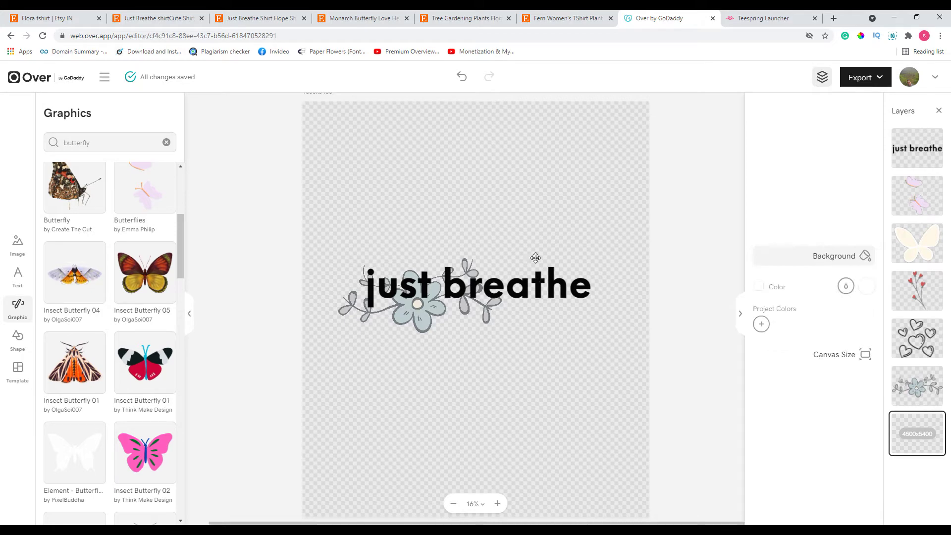
Move the "just breathe" text above the flower and change its font to Kissita Script from the Valentine's font collection.
drag(540, 280, 538, 206)
click(813, 157)
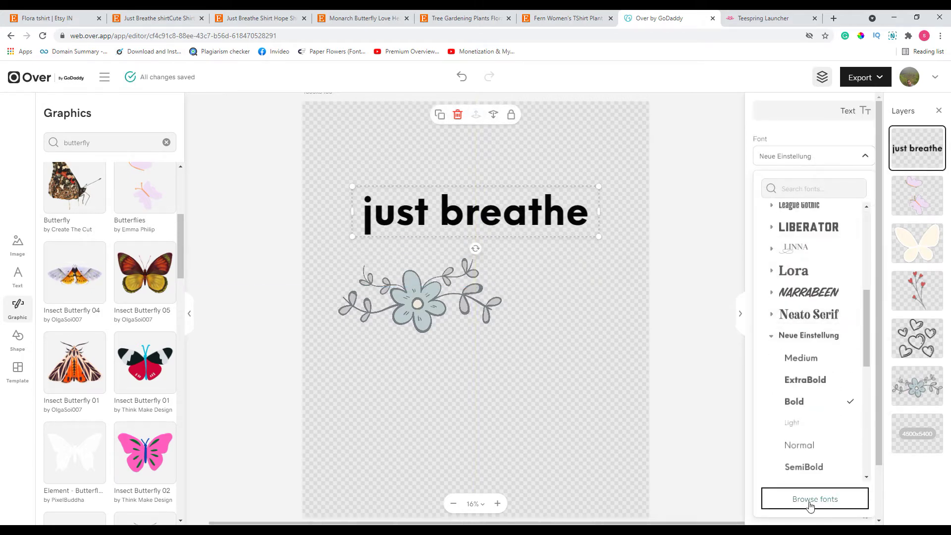
click(796, 501)
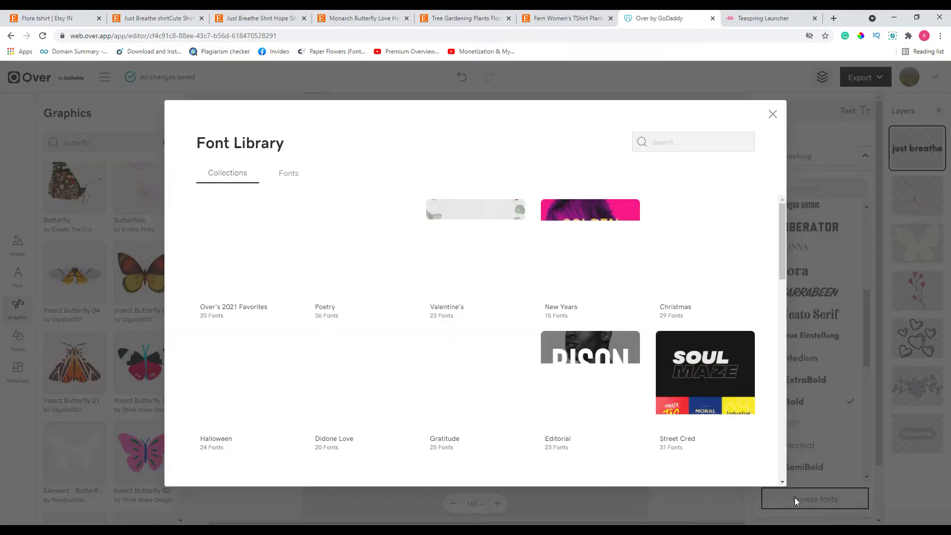
click(472, 232)
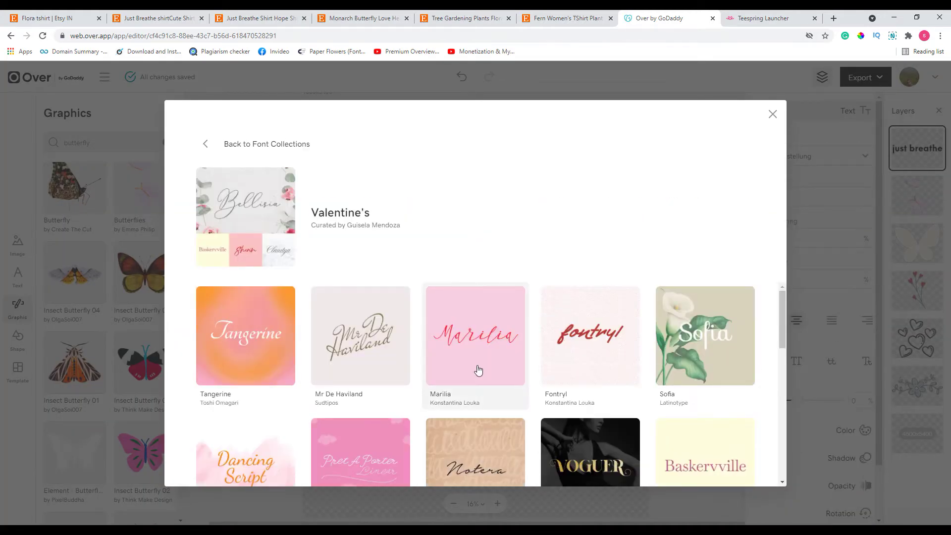
scroll(476, 356, down, 6)
click(691, 308)
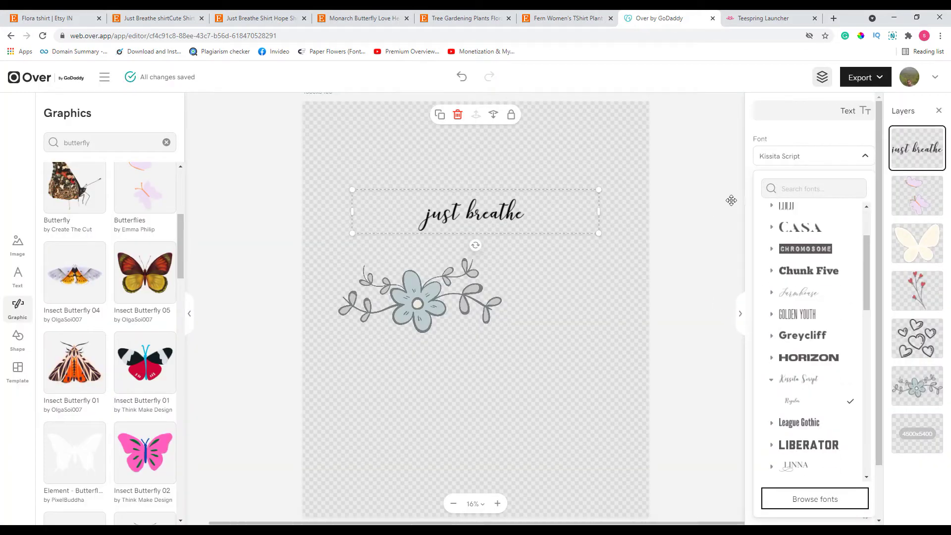
Enlarge the "just breathe" text to a font size of about 1135 and place it just above the flower.
drag(598, 234, 703, 342)
drag(702, 202, 491, 203)
drag(378, 206, 489, 210)
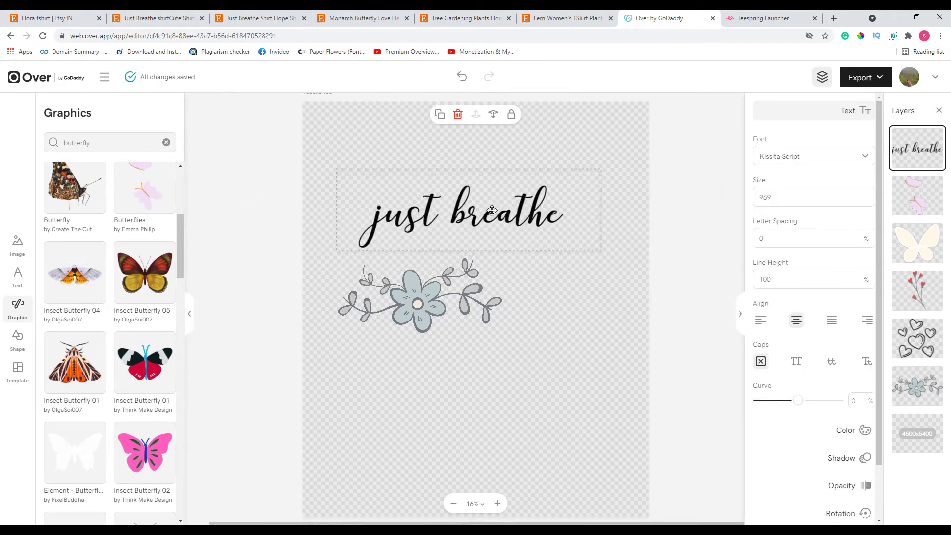
drag(600, 244, 628, 276)
drag(540, 200, 548, 206)
Recolor the "just breathe" text with the pale blue sampled from the flower's petals.
scroll(778, 343, down, 2)
click(843, 369)
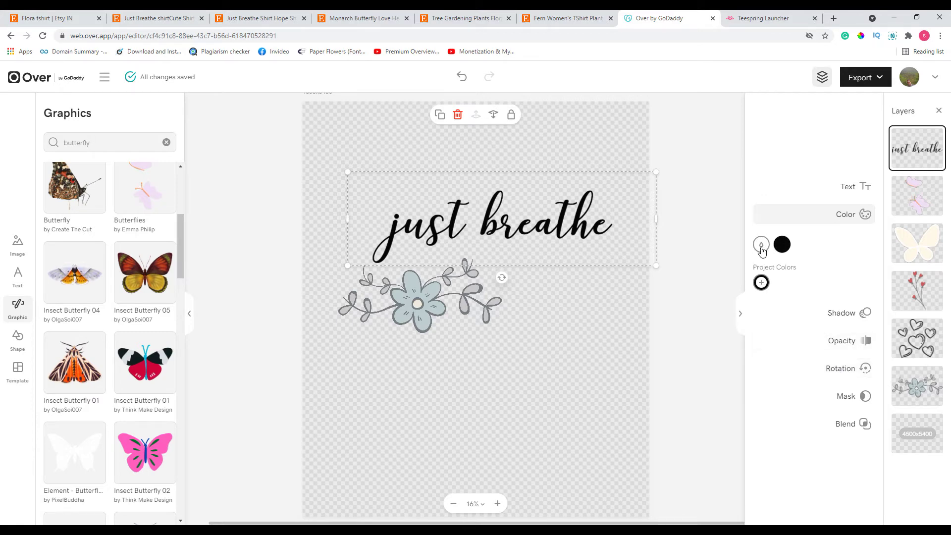
click(761, 244)
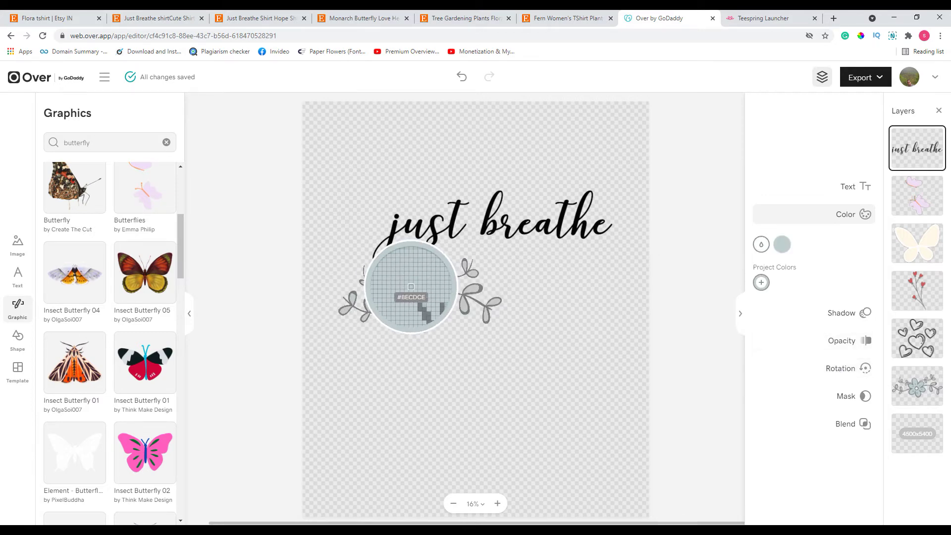
click(410, 287)
Center the flower beneath the "just breathe" text and recolor the text with the cream sampled from the flower's center.
drag(491, 240, 438, 240)
drag(452, 305, 485, 297)
click(491, 239)
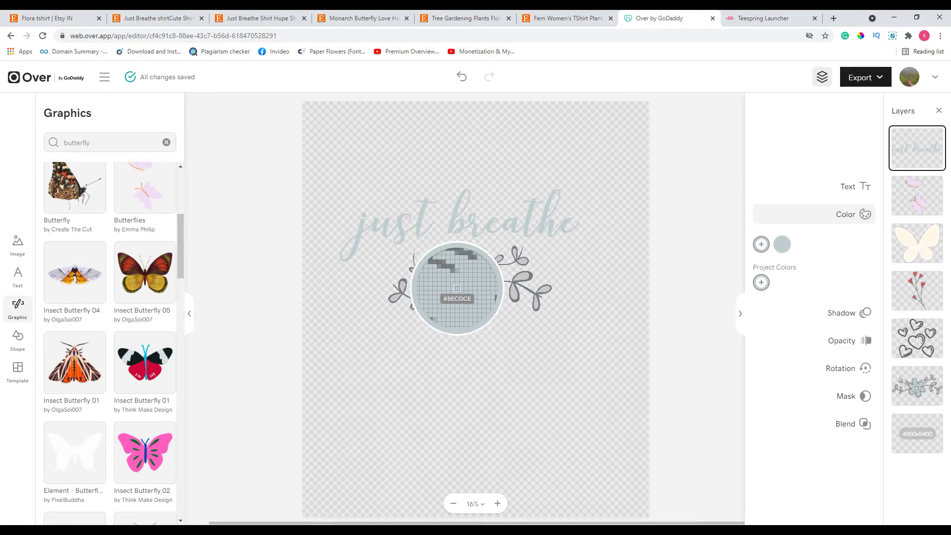
click(467, 290)
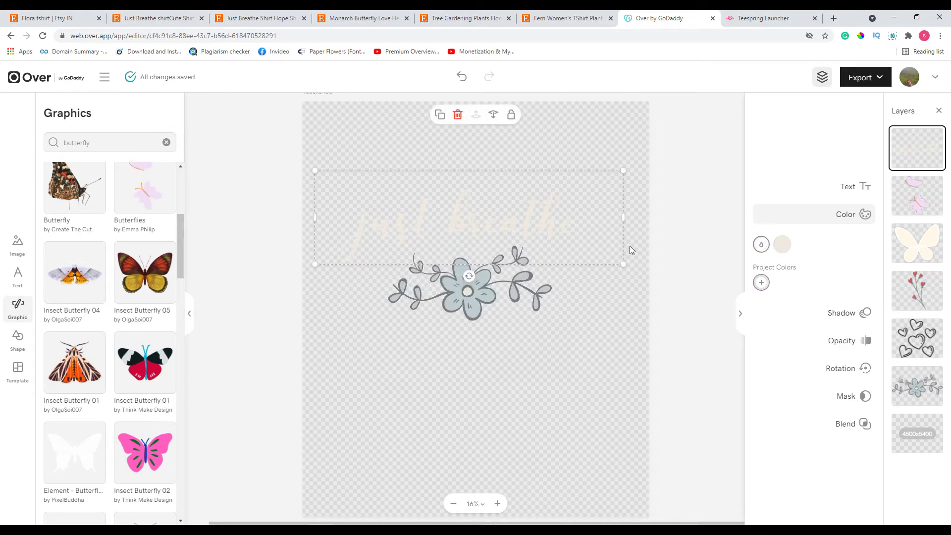
drag(549, 215, 567, 218)
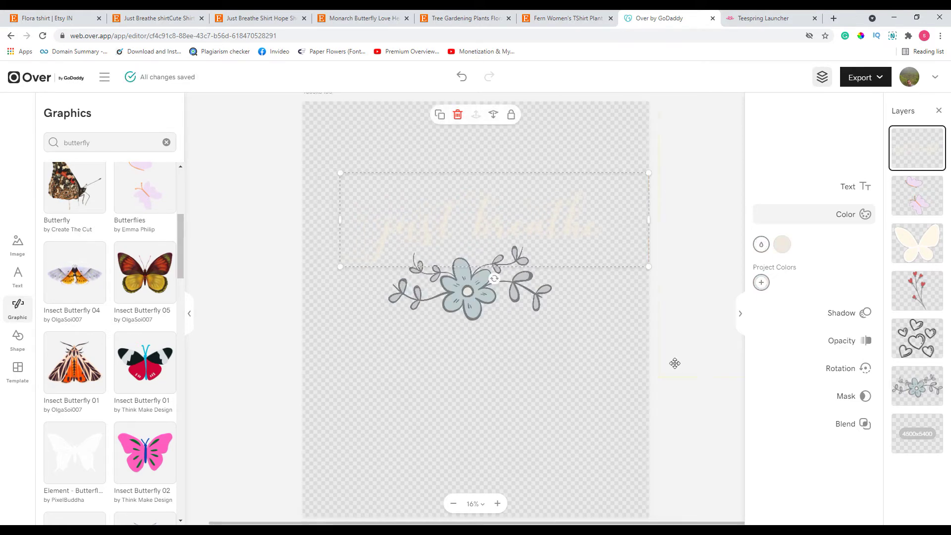
Add the dark navy shirt color to the product on Teespring and compare it with the design in Over.
click(761, 17)
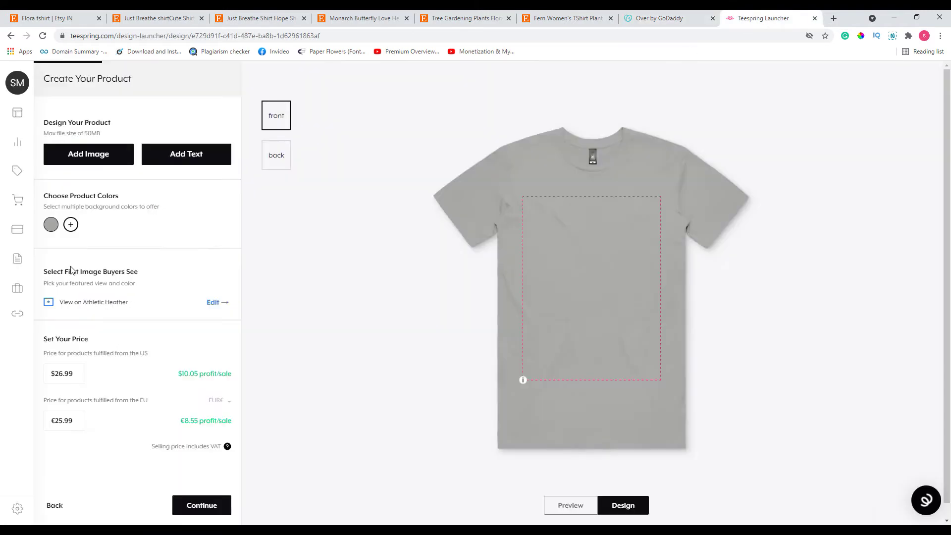
click(71, 225)
click(140, 147)
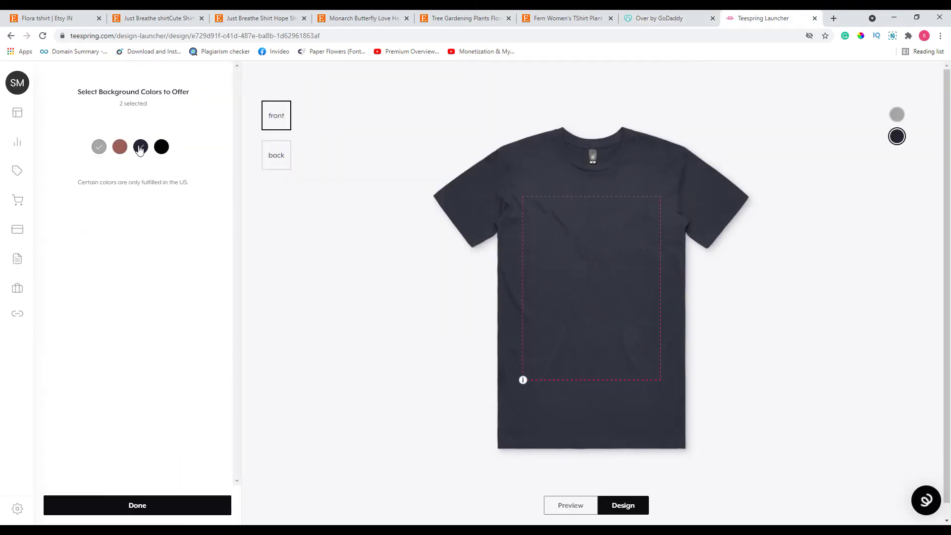
click(646, 18)
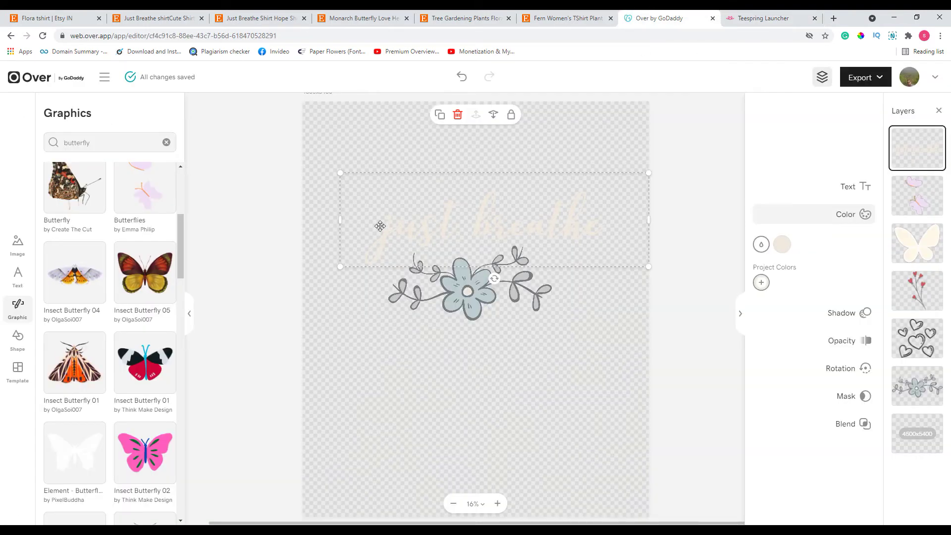
click(742, 18)
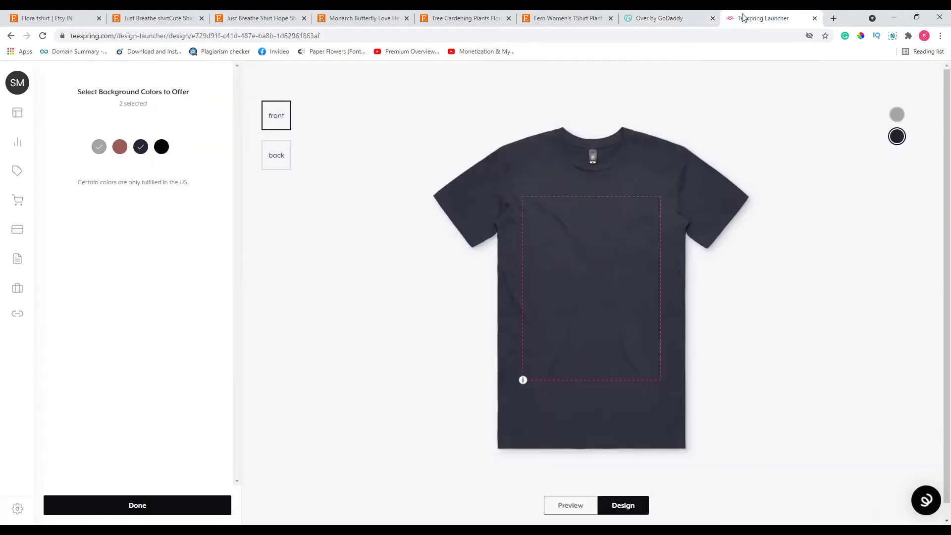
click(693, 17)
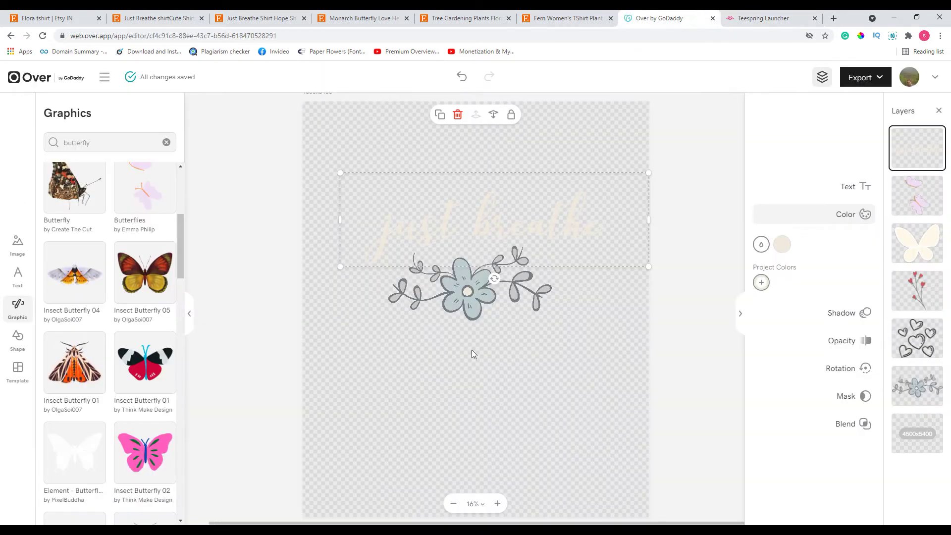
Shift the "just breathe" text slightly left and recolor it with the grey sampled from the flower's outline.
click(669, 295)
mouse_move(457, 227)
mouse_down()
mouse_move(432, 222)
mouse_move(446, 230)
mouse_up()
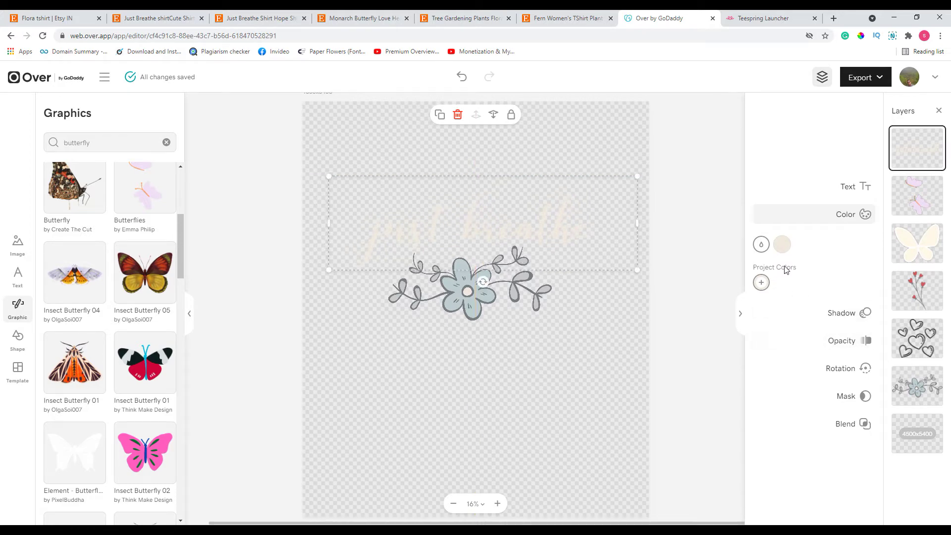
click(762, 249)
click(763, 245)
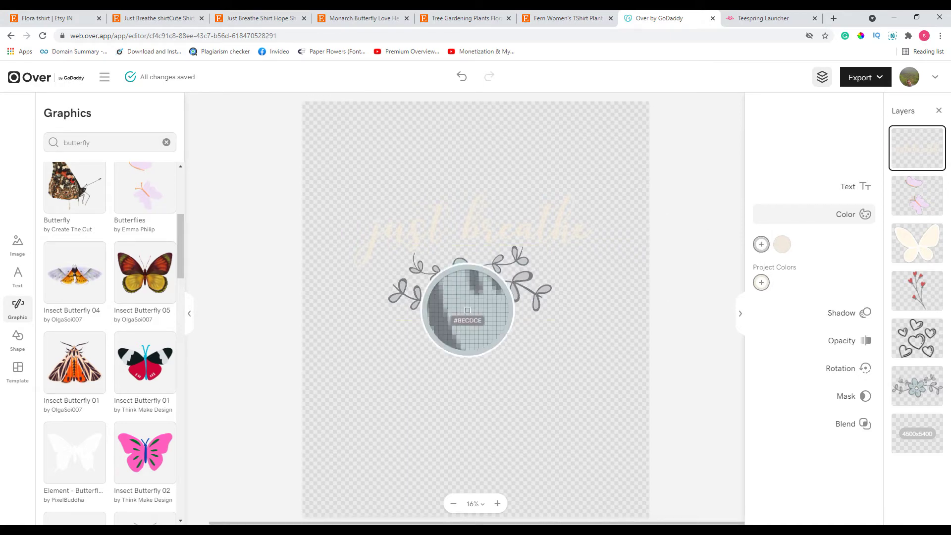
click(452, 292)
click(498, 404)
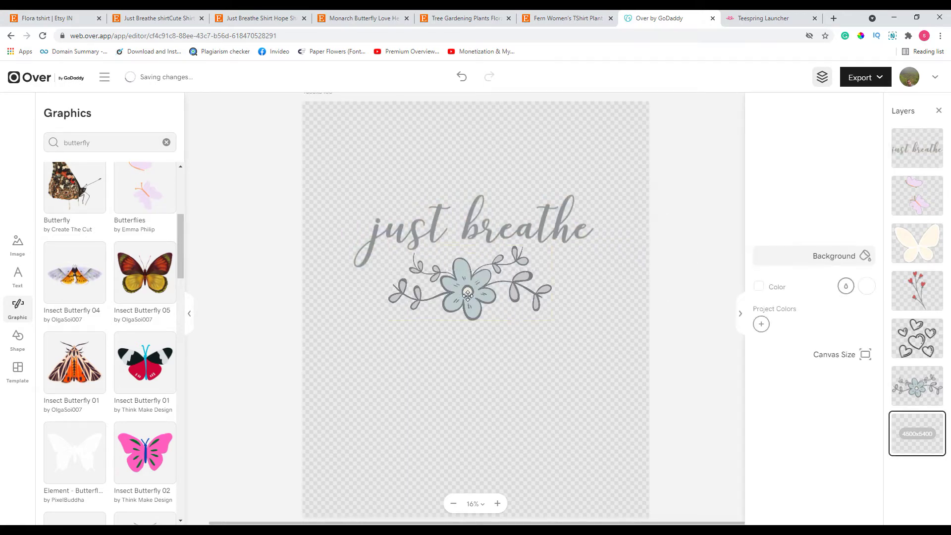
Move the flower left beneath the word "just" and raise the "just breathe" text slightly.
click(467, 296)
drag(467, 295, 391, 296)
click(504, 237)
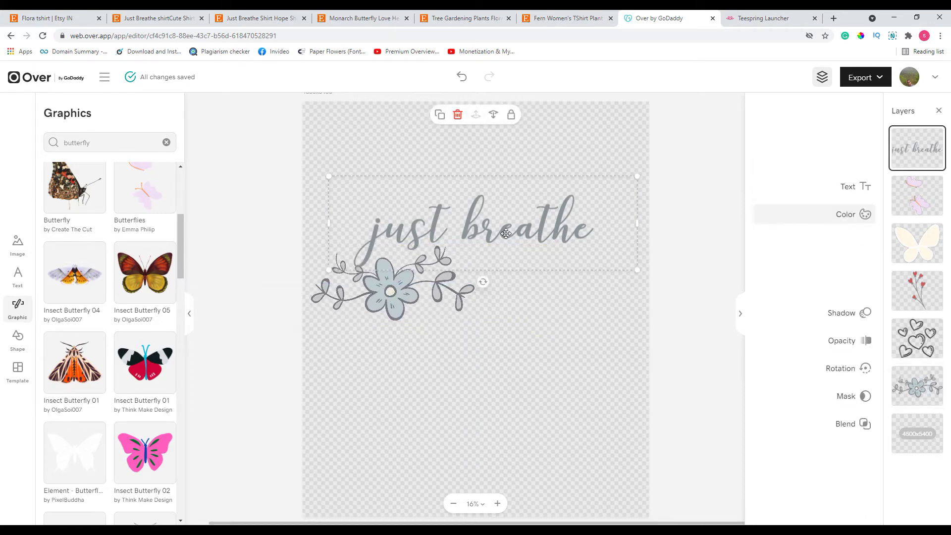
drag(507, 232, 506, 220)
Nudge the flower down slightly, duplicate it and place the copy to its right beneath the word "breathe".
mouse_move(389, 293)
mouse_down()
mouse_move(473, 280)
mouse_move(395, 296)
mouse_up()
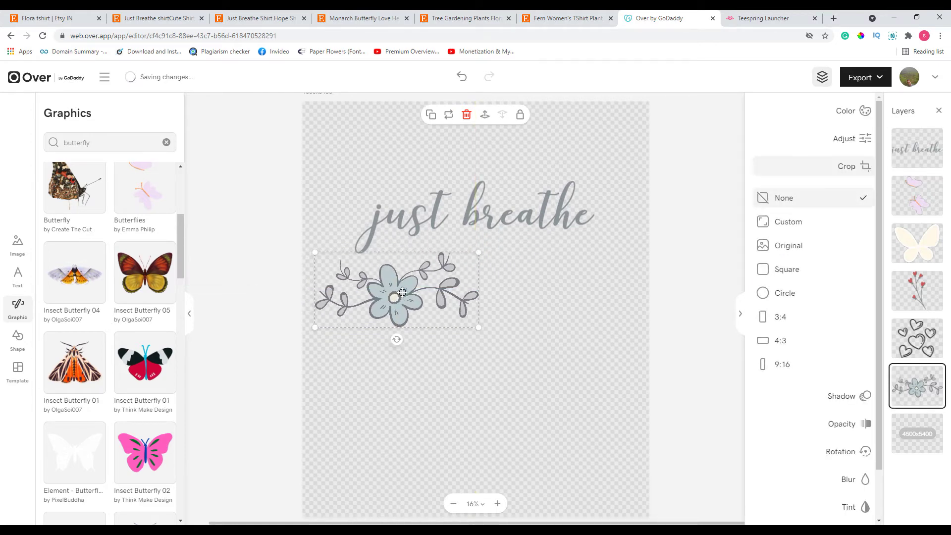
key(ctrl+d)
drag(395, 295, 552, 303)
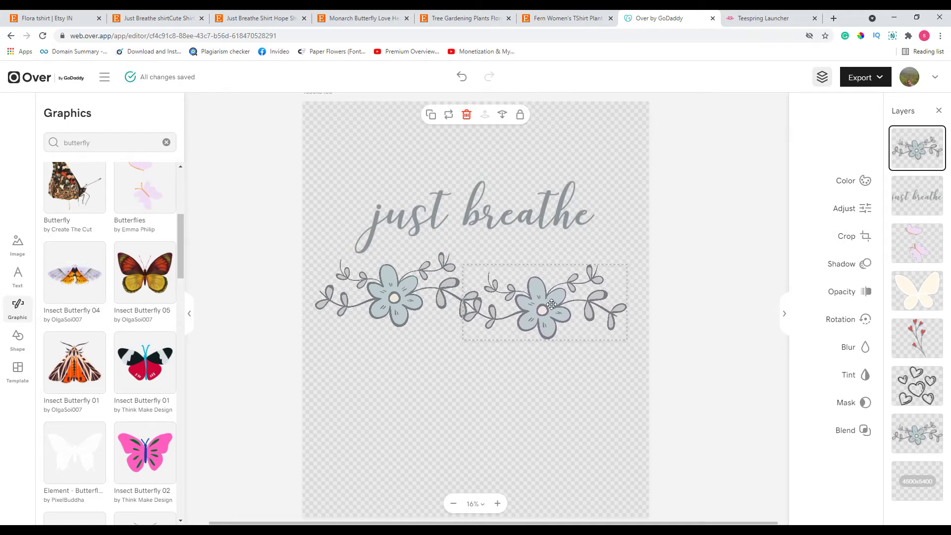
click(538, 367)
key(ctrl+a)
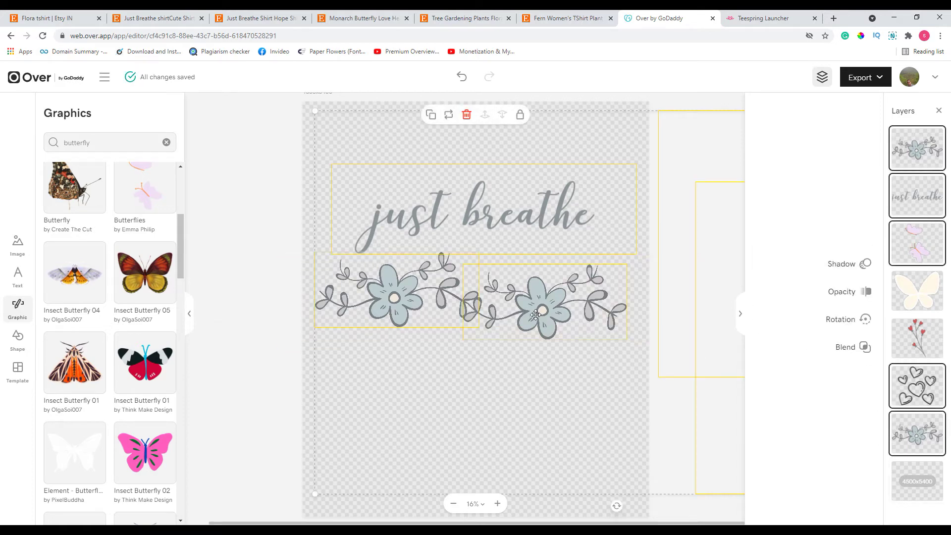
click(608, 511)
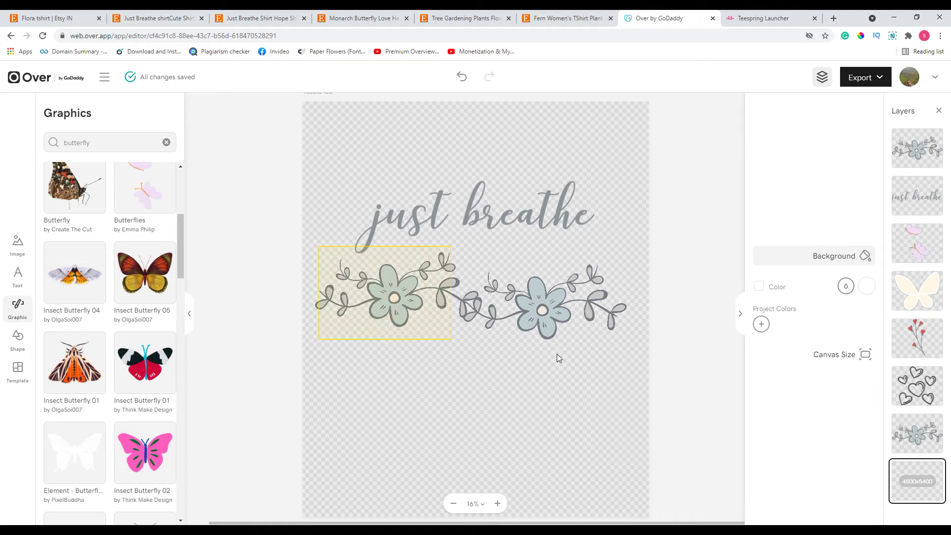
drag(646, 378, 644, 372)
click(501, 368)
Select both flowers and shift them slightly down and right, and lower the "just breathe" text to sit just above them.
click(564, 301)
shift+click(564, 300)
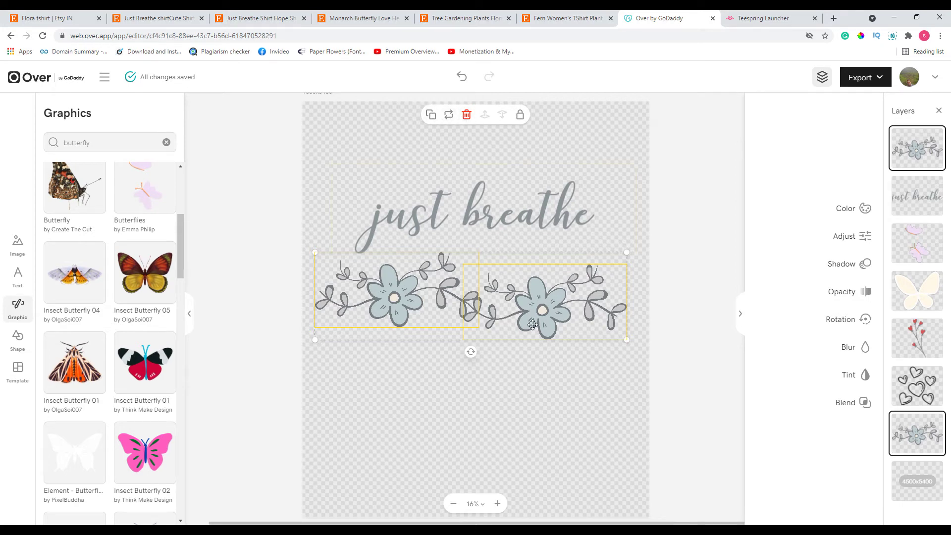
mouse_move(522, 308)
mouse_down()
mouse_move(526, 328)
mouse_move(533, 324)
mouse_up()
drag(496, 198, 498, 248)
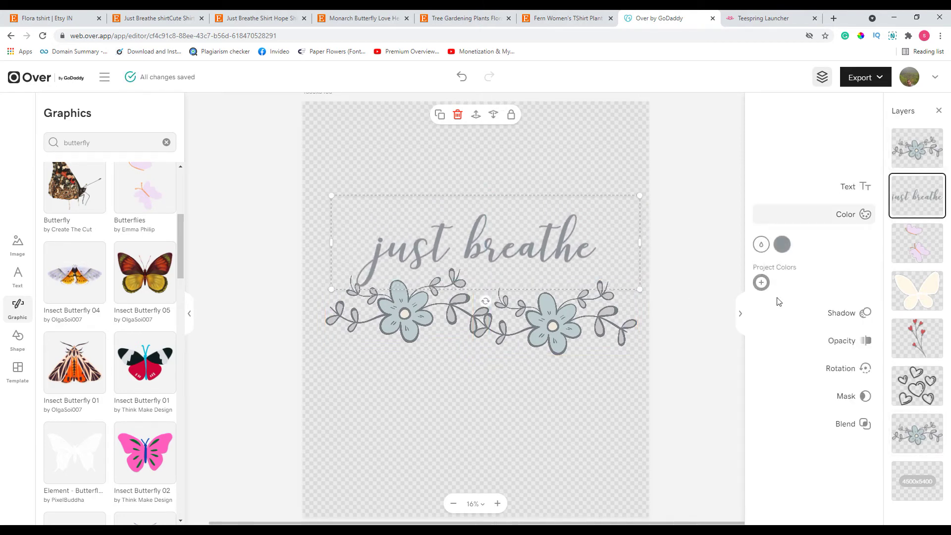
Delete the word "breathe" from the text, narrow its box to about 1800 px wide, and place "just" above the left flower.
click(844, 184)
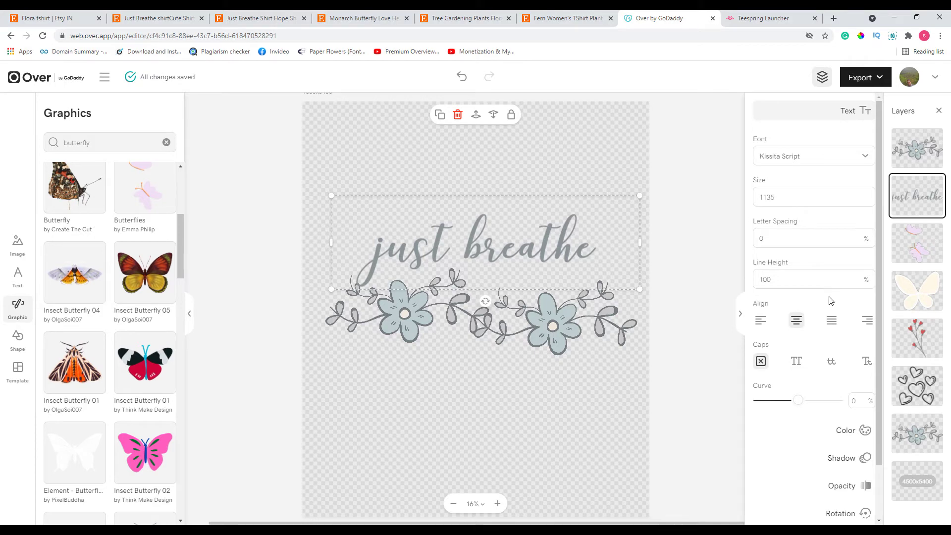
drag(795, 401, 798, 401)
click(524, 223)
double_click(525, 222)
key(BackSpace)
key(BackSpace)
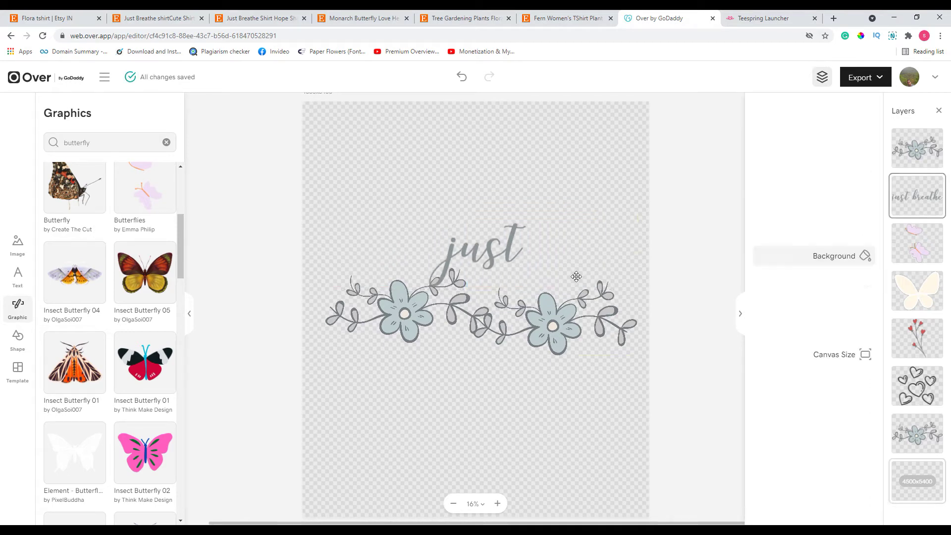
drag(640, 241, 474, 265)
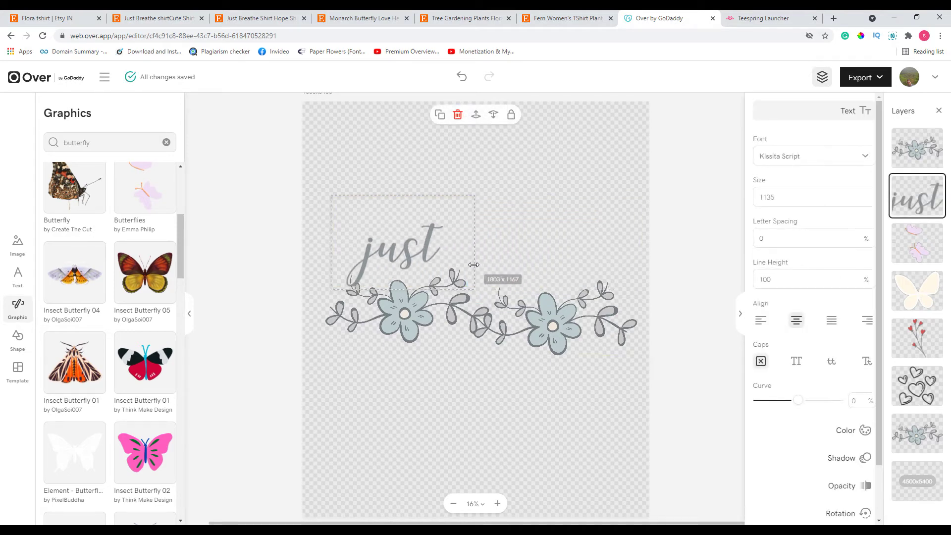
drag(361, 259, 376, 261)
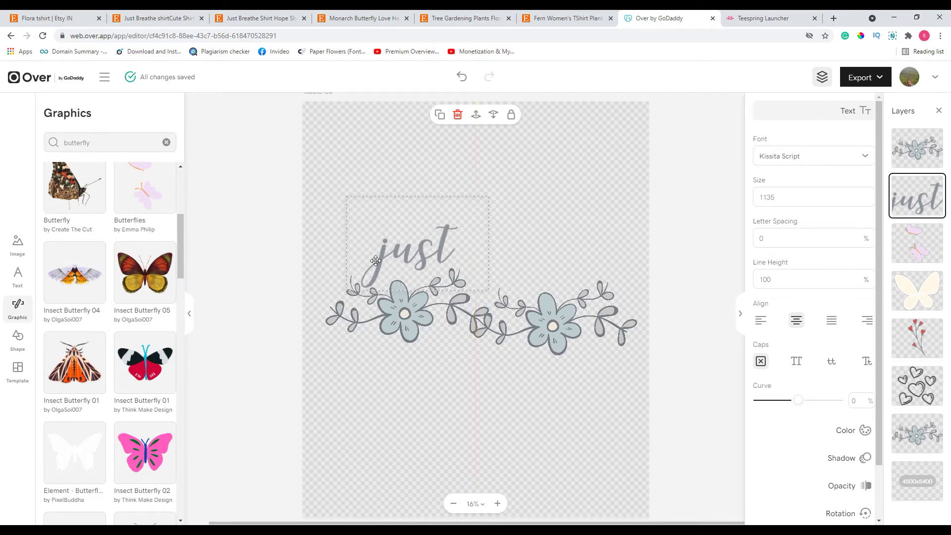
Duplicate the "just" text, change the copy to "breathe", and place it above the right flower.
click(417, 303)
click(395, 242)
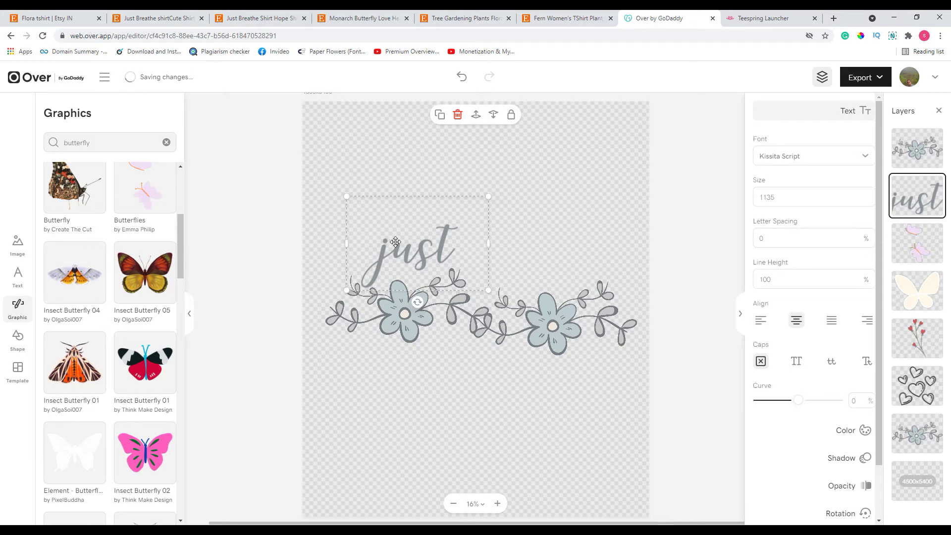
key(ctrl+d)
drag(395, 242, 549, 249)
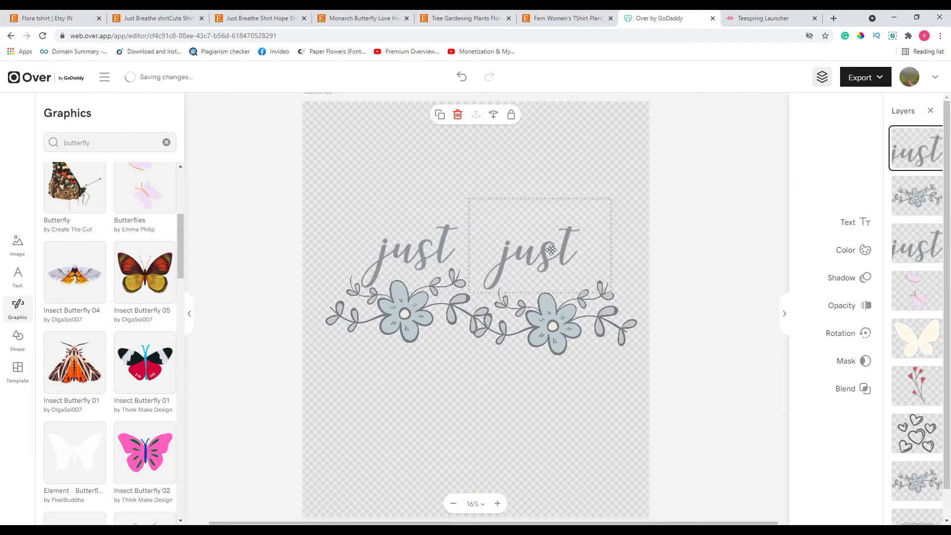
double_click(549, 250)
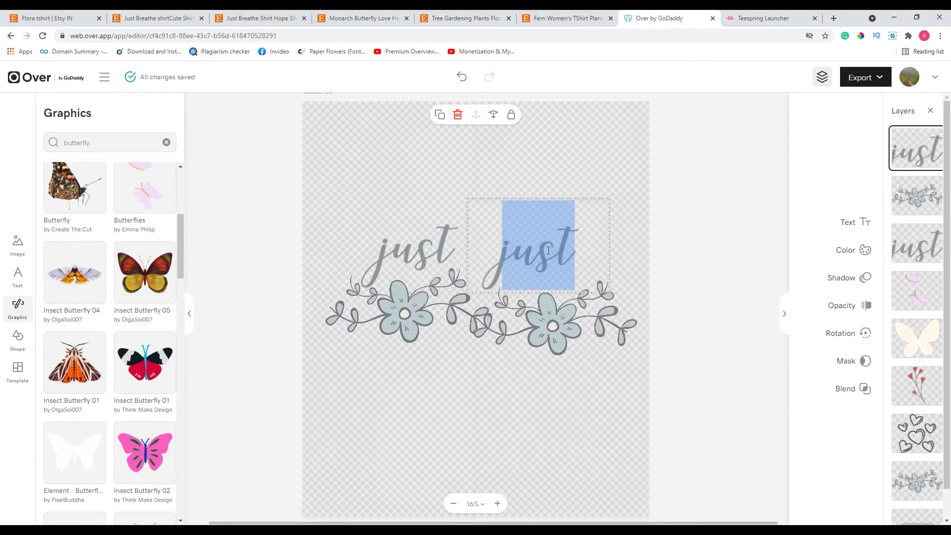
key(BackSpace)
text(breathe)
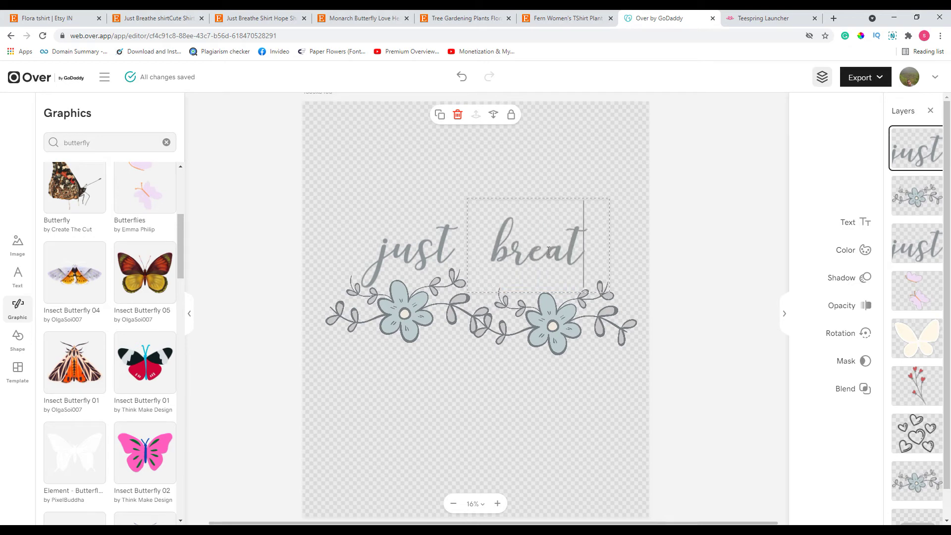
click(509, 324)
drag(528, 235, 531, 257)
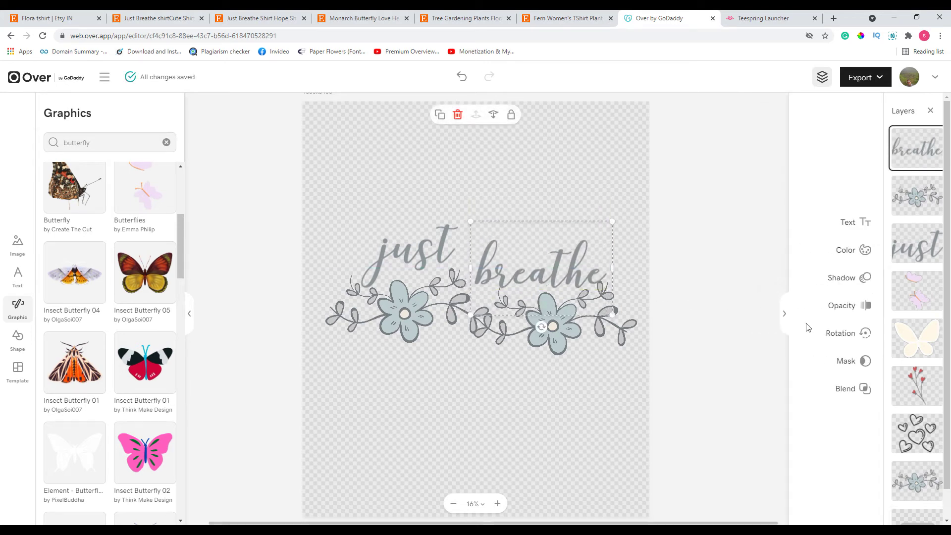
Curve the "breathe" text by -3% and the "just" text by 15%, nudging each into place.
click(861, 222)
drag(798, 400, 796, 403)
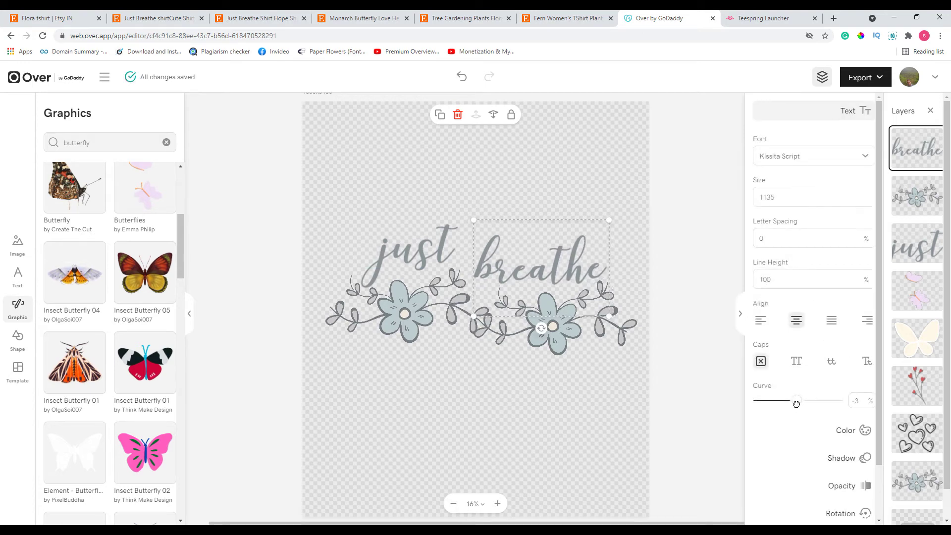
drag(563, 263, 561, 266)
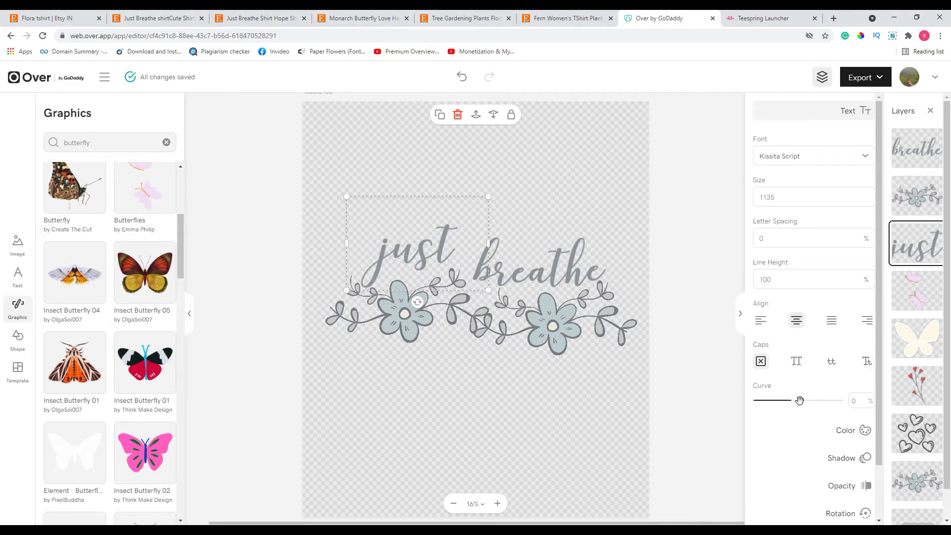
drag(800, 400, 804, 401)
mouse_move(434, 262)
mouse_down()
mouse_move(384, 266)
mouse_move(434, 261)
mouse_up()
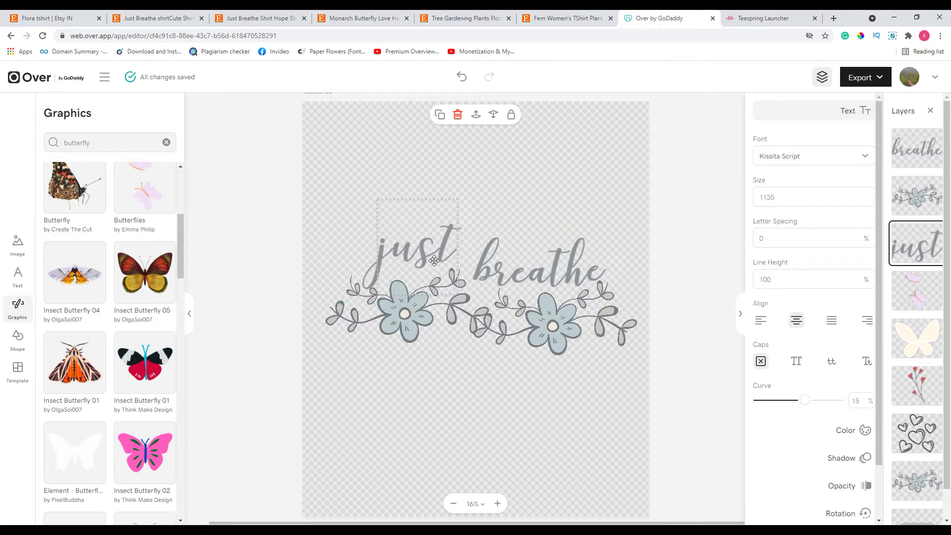
Raise the "breathe" text slightly, then shift it right so it sits centered just above the right flower.
click(593, 362)
click(544, 274)
drag(544, 274, 540, 262)
click(538, 335)
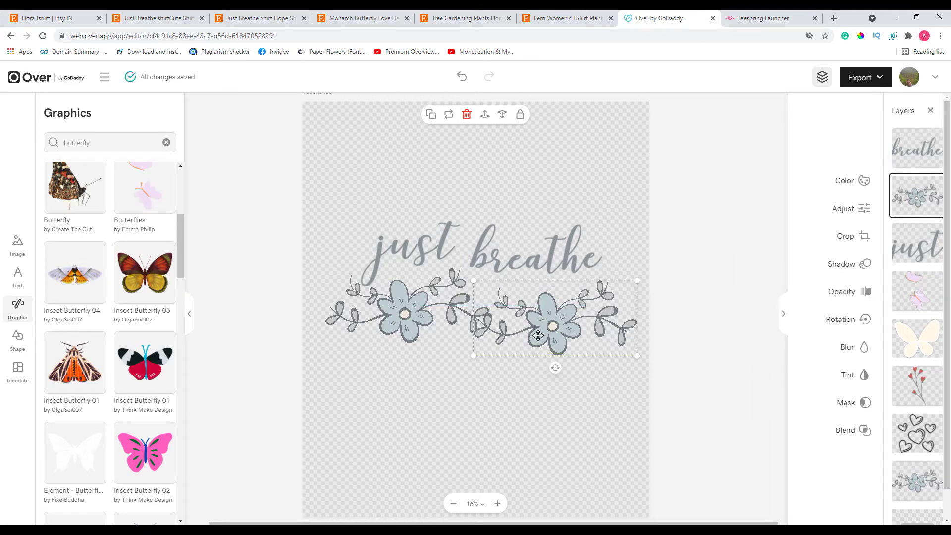
click(387, 411)
drag(523, 261, 535, 268)
Try tilting "just", move it slightly right, and nudge "breathe" left to tighten the gap between the words.
click(448, 221)
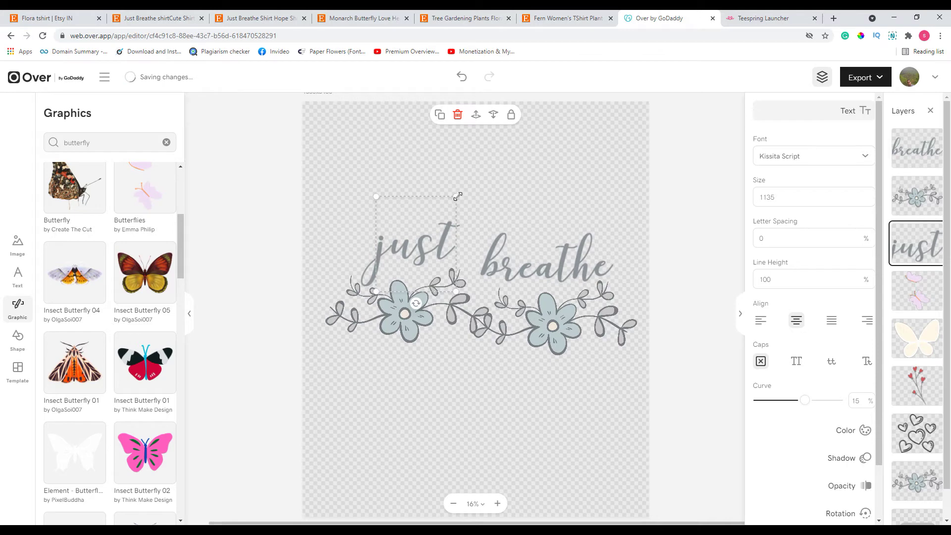
drag(424, 306, 411, 304)
drag(419, 258, 434, 259)
drag(422, 308, 428, 307)
drag(419, 233, 415, 231)
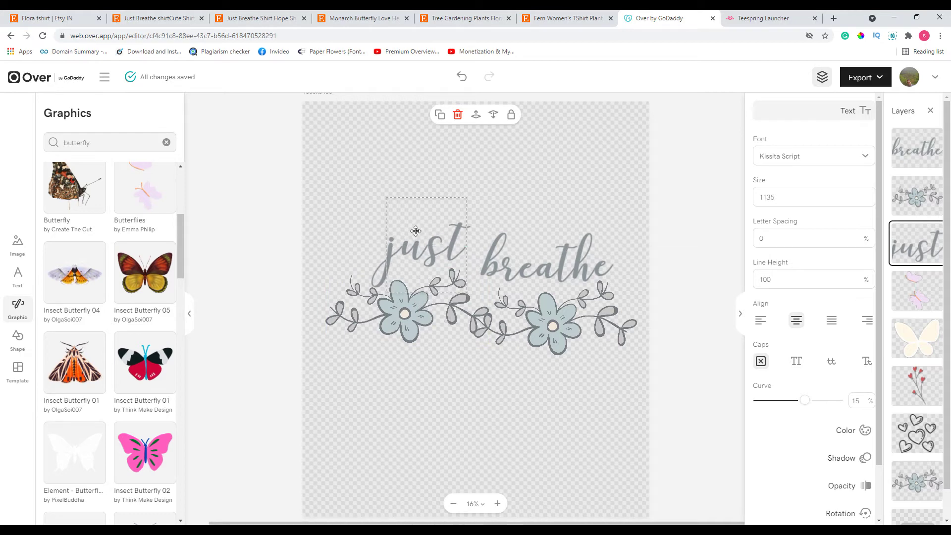
click(500, 254)
drag(498, 261, 494, 261)
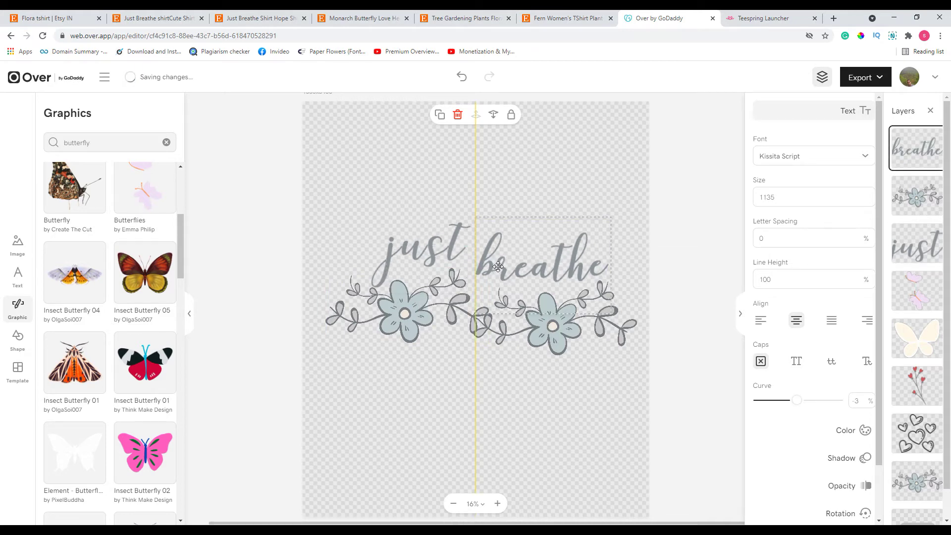
click(504, 400)
click(307, 270)
click(287, 183)
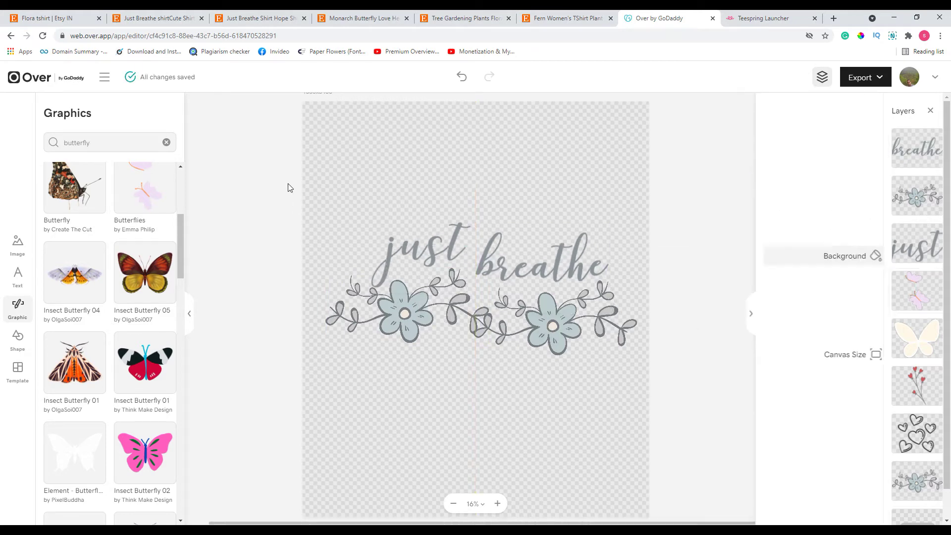
Recolor both "just" and "breathe" with the cream #F1E9DC sampled from the right flower's center.
click(453, 247)
click(829, 432)
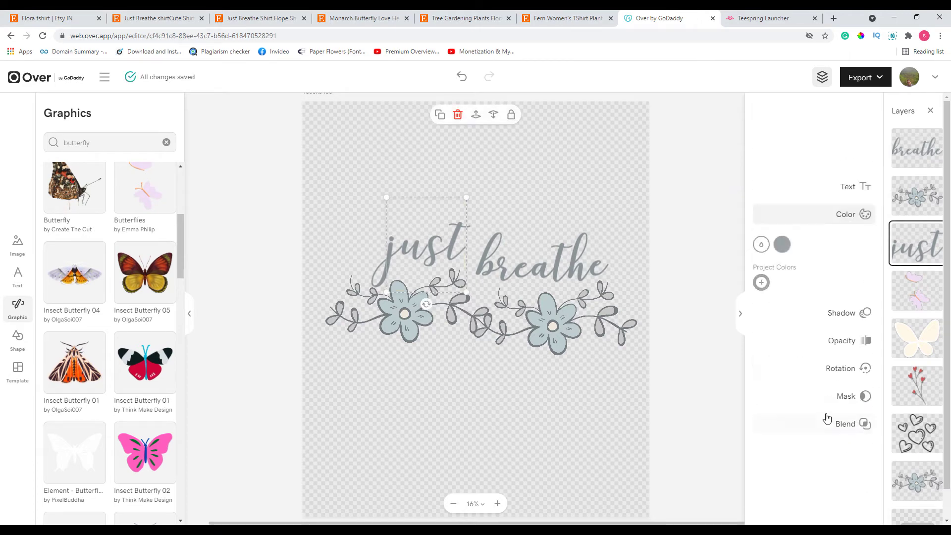
click(761, 250)
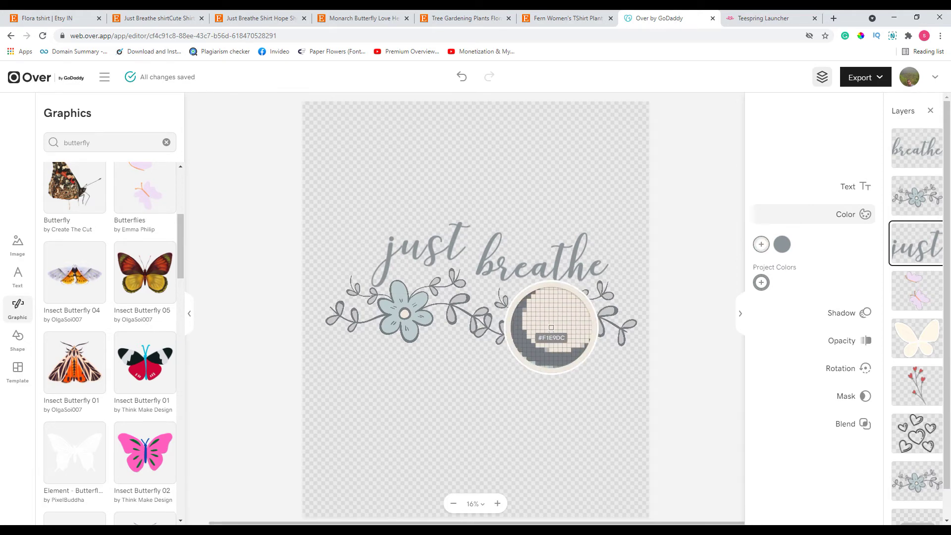
click(552, 326)
click(545, 260)
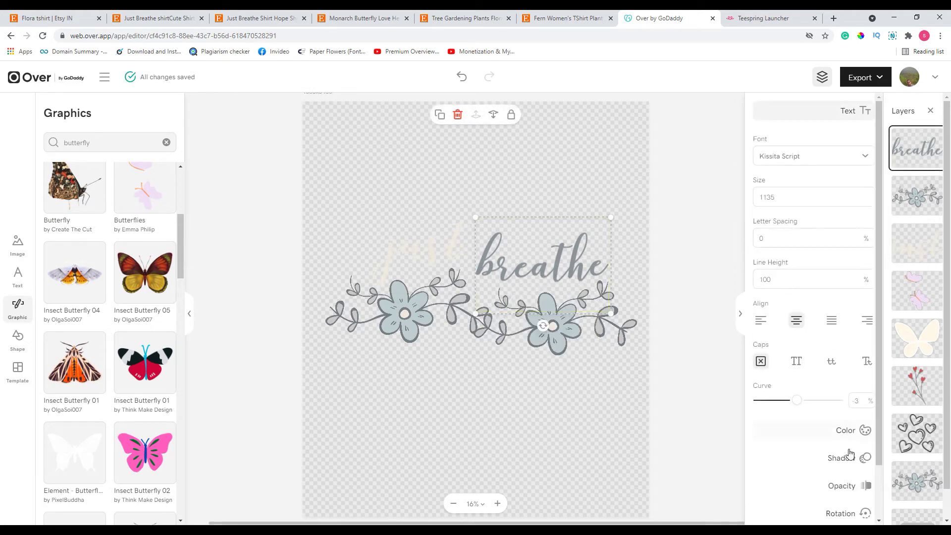
click(848, 431)
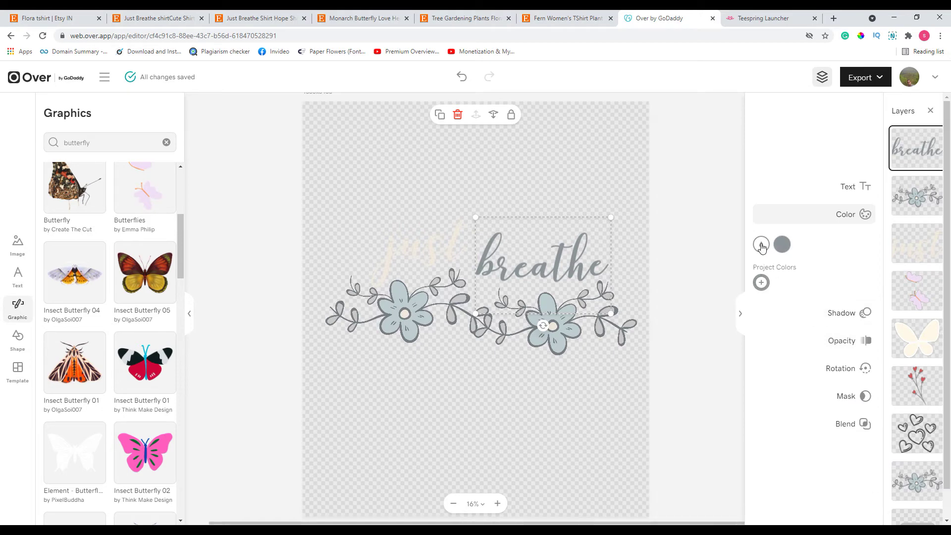
click(761, 244)
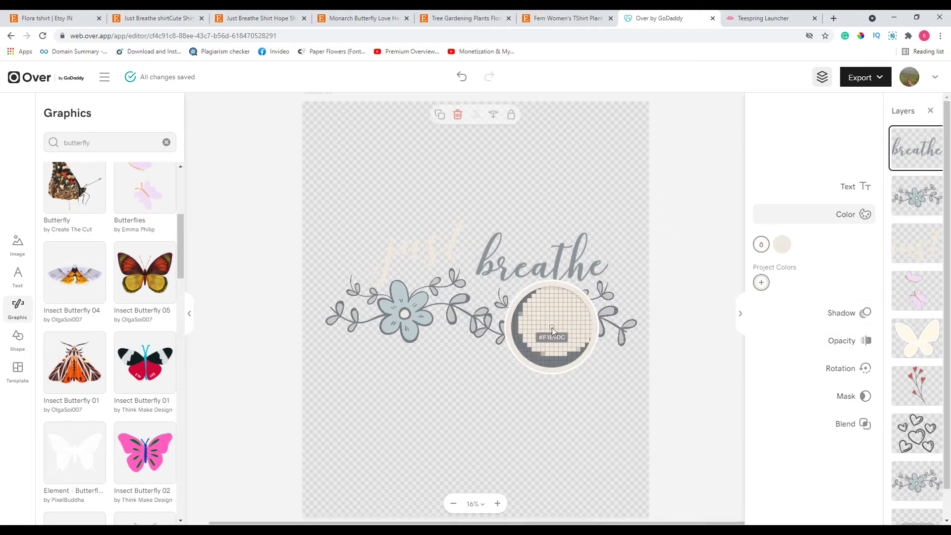
click(551, 327)
Select the whole design, shift it slightly down on the canvas, and export it as a PNG named just-breathe.
drag(316, 154, 644, 408)
mouse_move(509, 353)
mouse_down()
mouse_move(508, 339)
mouse_move(509, 363)
mouse_up()
click(575, 181)
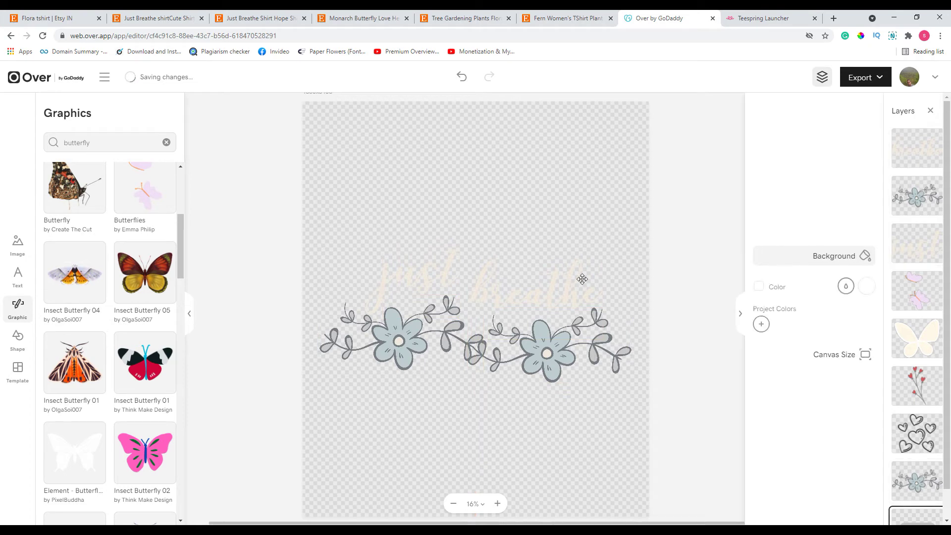
click(878, 78)
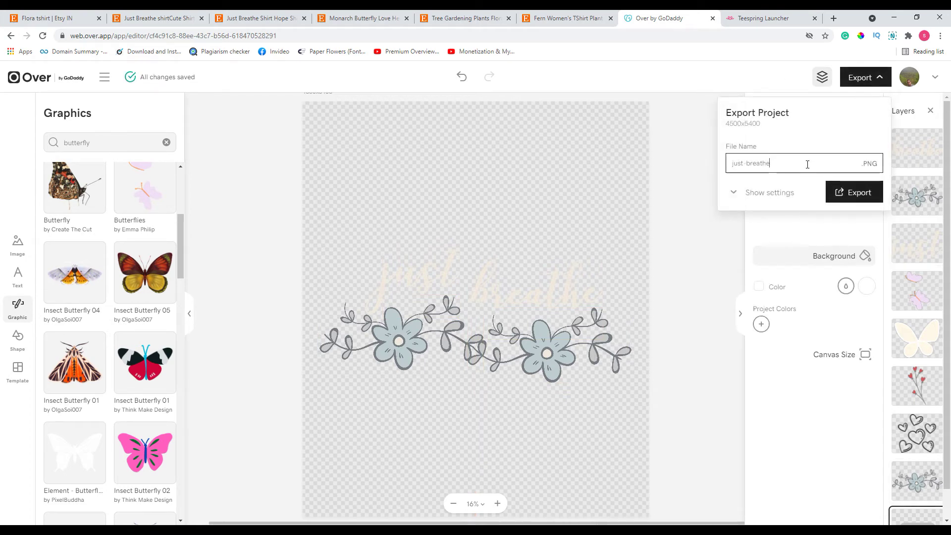
click(853, 195)
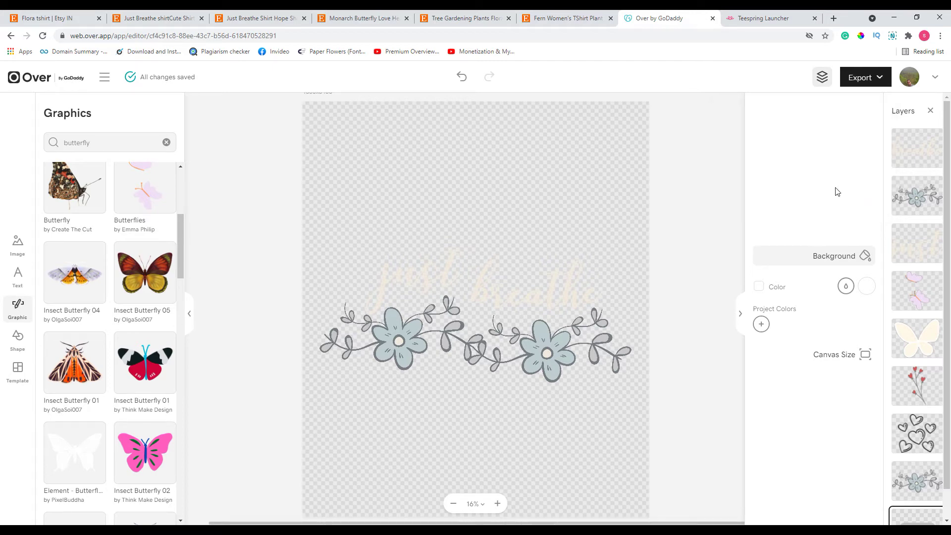
Switch to Teespring Launcher, accept the selected shirt colors, and add the exported just-breathe image to the shirt front.
click(769, 18)
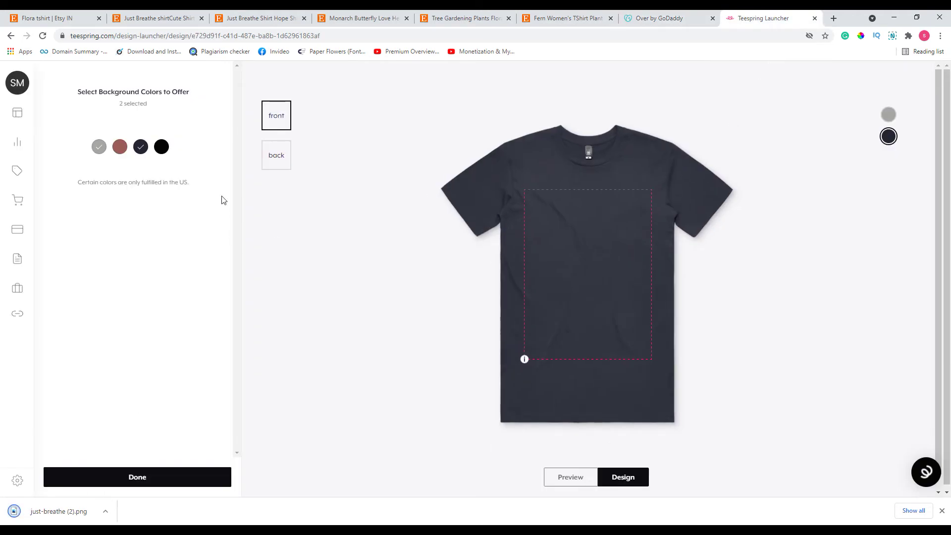
click(131, 478)
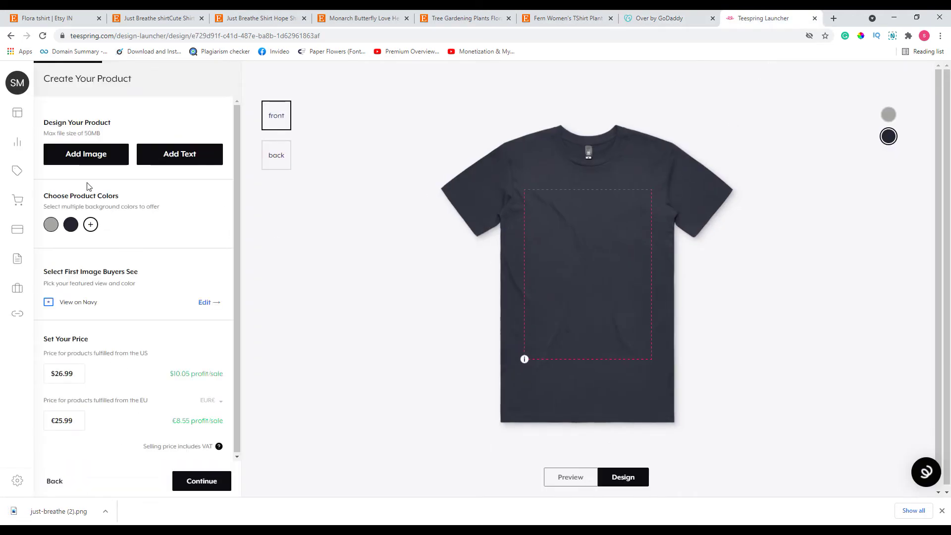
click(90, 157)
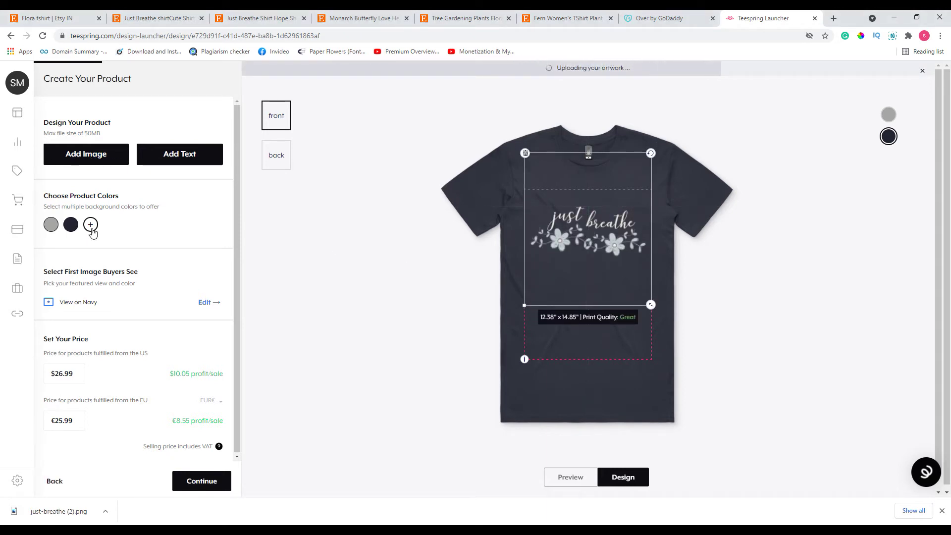
Add the dusty red background color to the offered shirts and move the artwork slightly up.
click(90, 226)
click(119, 147)
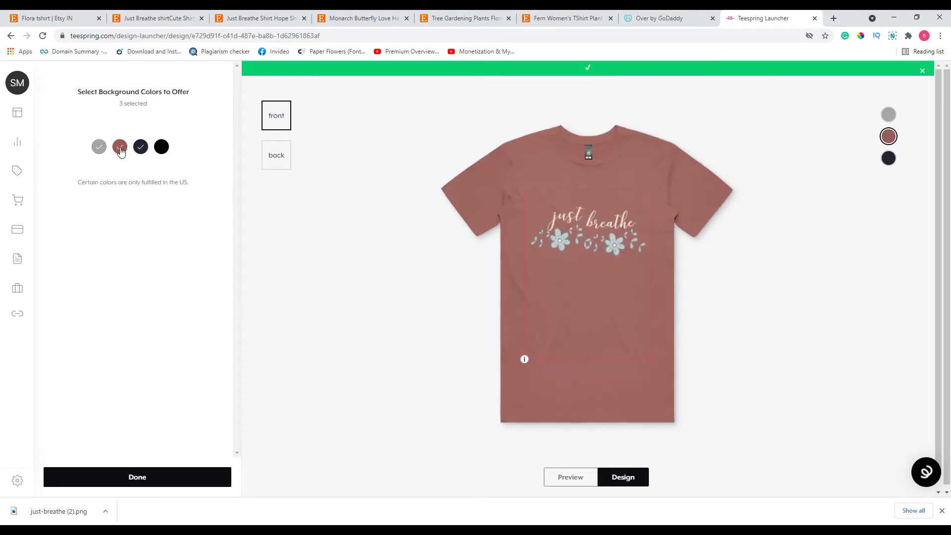
drag(588, 238, 589, 231)
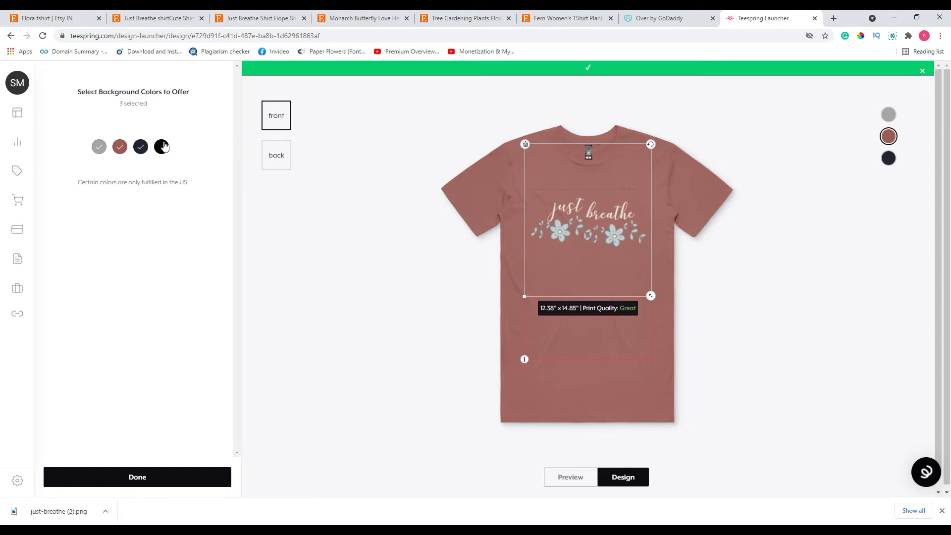
Check the artwork on the grey shirt, keep grey among the offered colors, and add black as well.
click(99, 148)
click(98, 150)
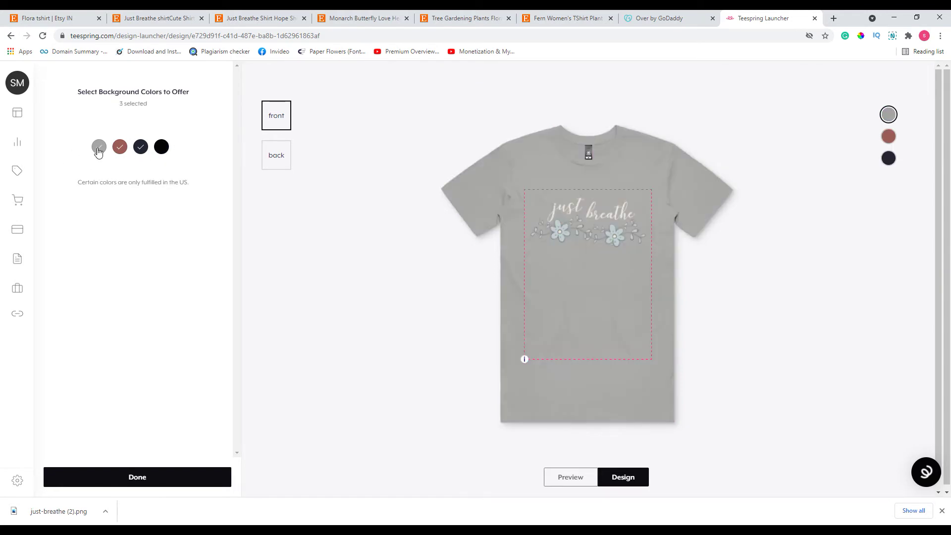
click(98, 151)
click(99, 151)
click(98, 151)
click(99, 151)
click(159, 151)
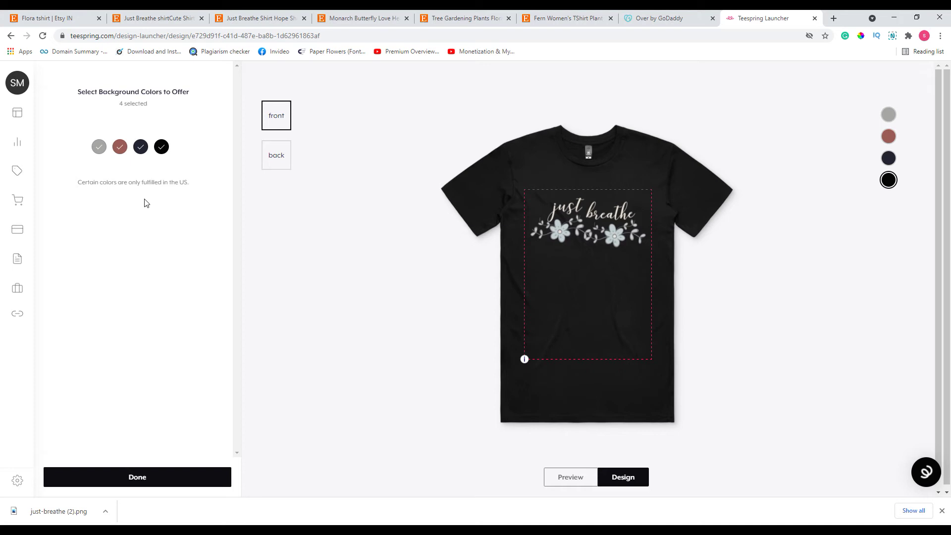
Preview the artwork on the dusty red and navy shirts and finish the background color selection.
click(890, 139)
click(887, 159)
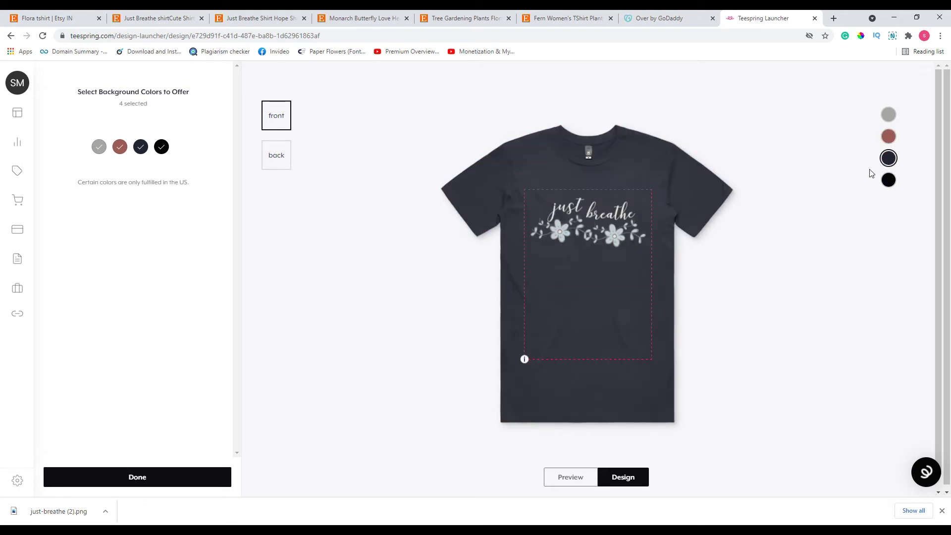
click(206, 483)
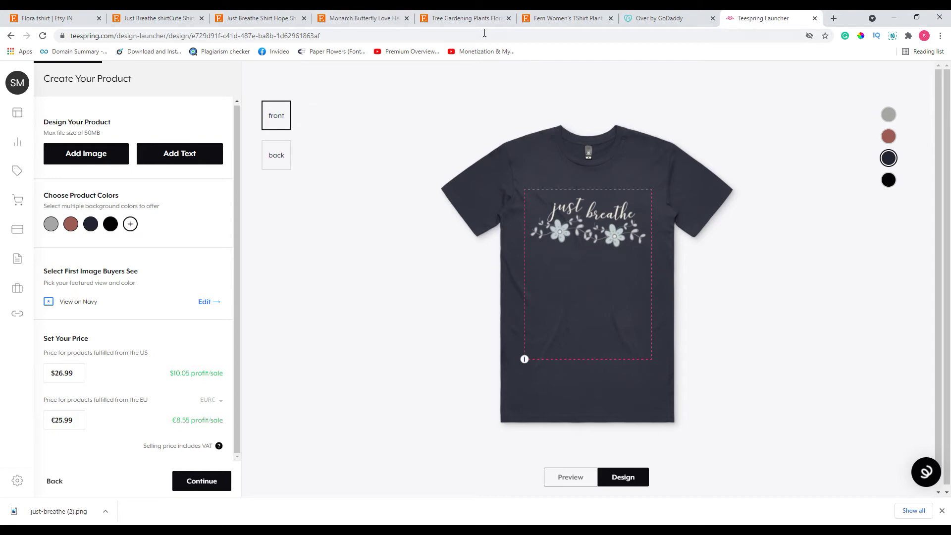
Review the Etsy shirt listings against the Teespring mockup, placing the cute Just Breathe listing beside Teespring Launcher, and return to Over.
click(452, 15)
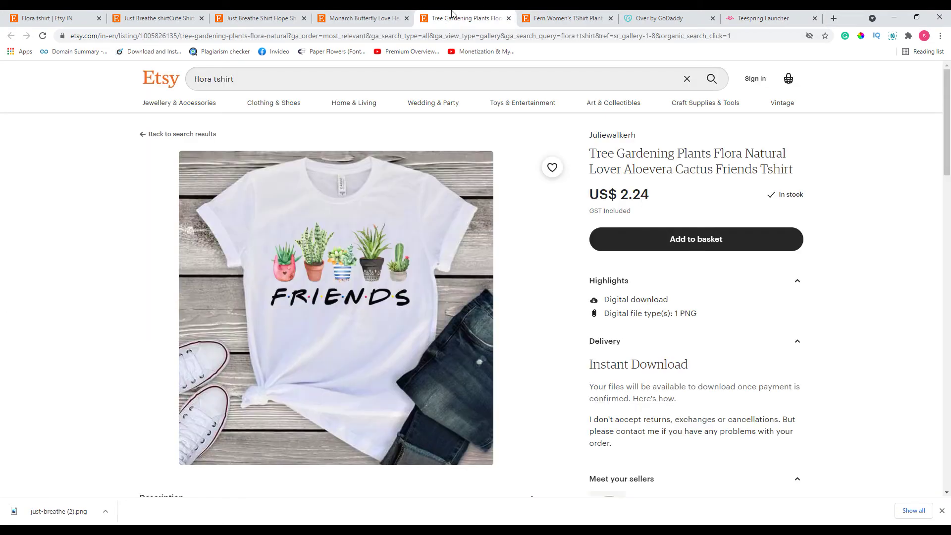
click(369, 15)
click(250, 16)
drag(185, 14, 673, 15)
click(760, 18)
click(667, 18)
click(741, 15)
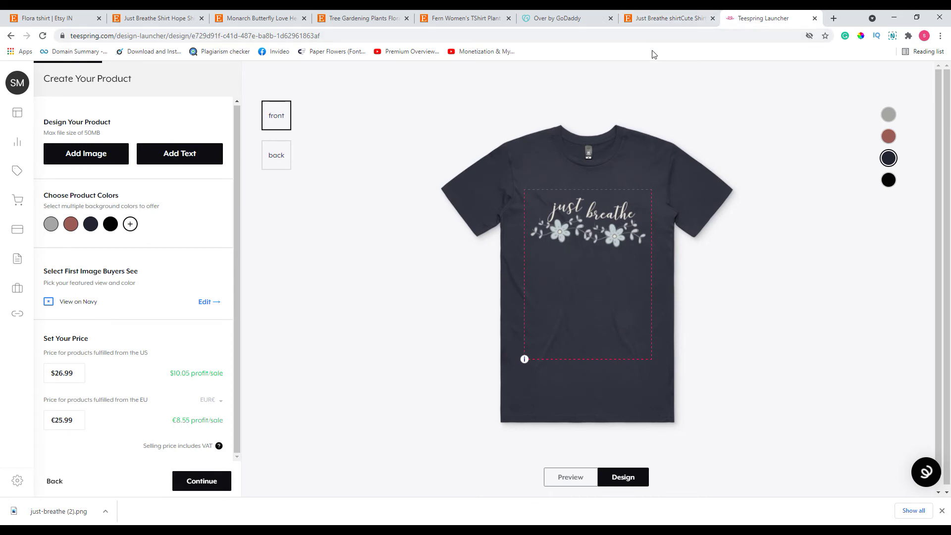
click(563, 19)
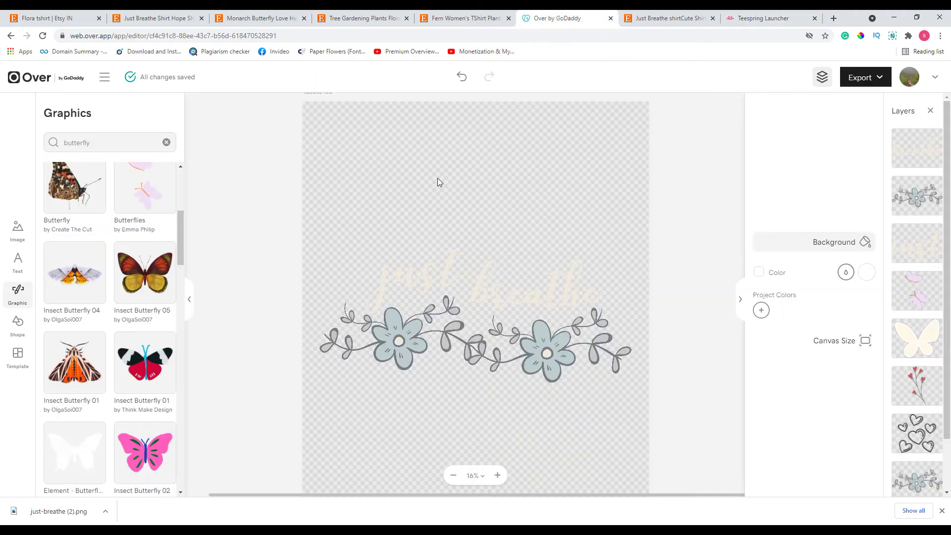
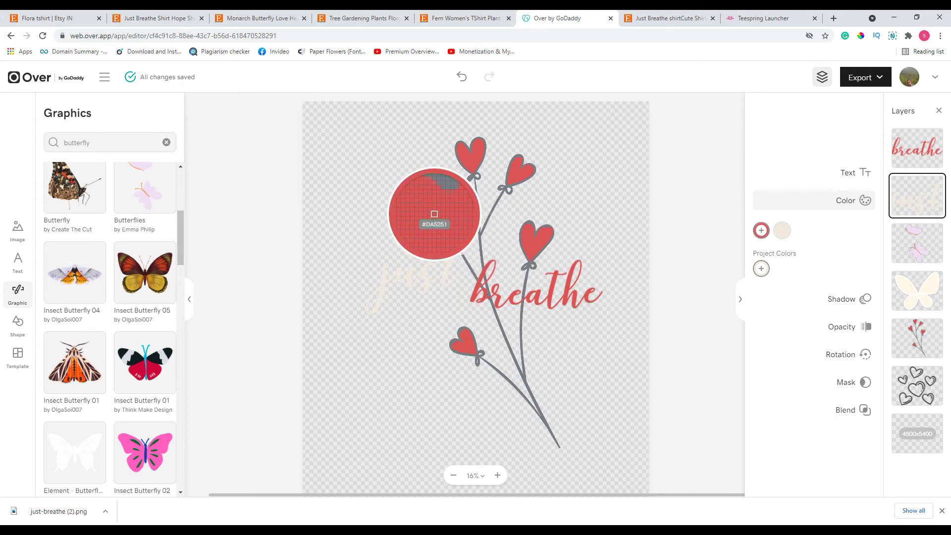
Turn the heart branch sideways with its hearts facing left, and place the word "just" above it.
drag(525, 365, 438, 353)
drag(402, 451, 600, 340)
drag(430, 250, 496, 190)
drag(413, 273, 425, 246)
Place "breathe" below the branch tip tilted upward, and tilt "just" clockwise above the upper stem.
click(511, 186)
drag(512, 186, 530, 176)
click(597, 309)
drag(597, 309, 630, 304)
drag(572, 349, 616, 326)
drag(671, 284, 652, 285)
click(536, 163)
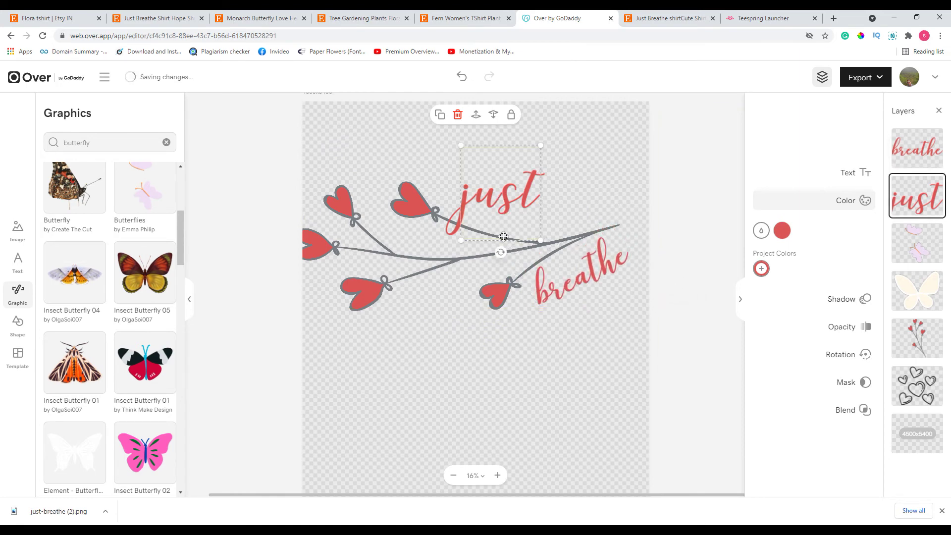
drag(501, 252, 513, 202)
click(483, 421)
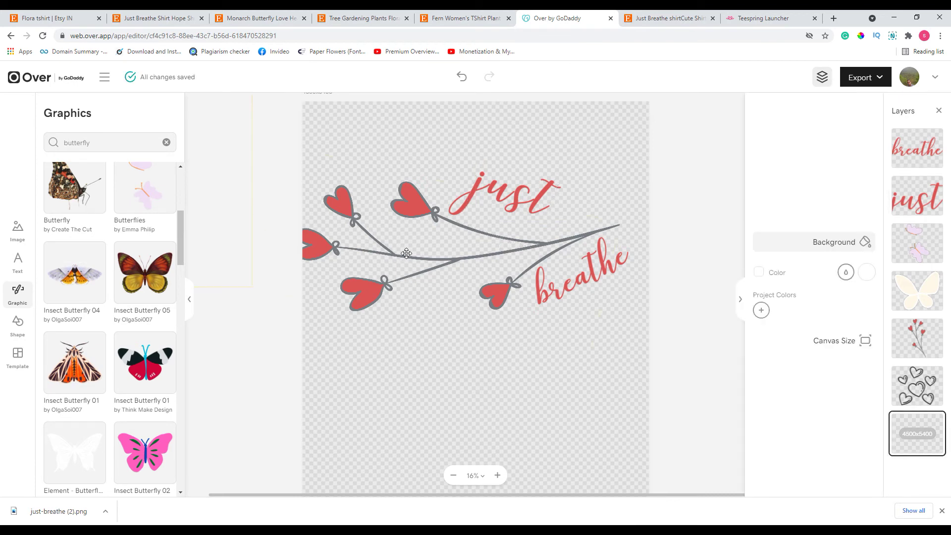
Shift the sideways heart branch fully onto the canvas and move "just" and "breathe" further right along it.
click(425, 247)
drag(425, 246, 442, 242)
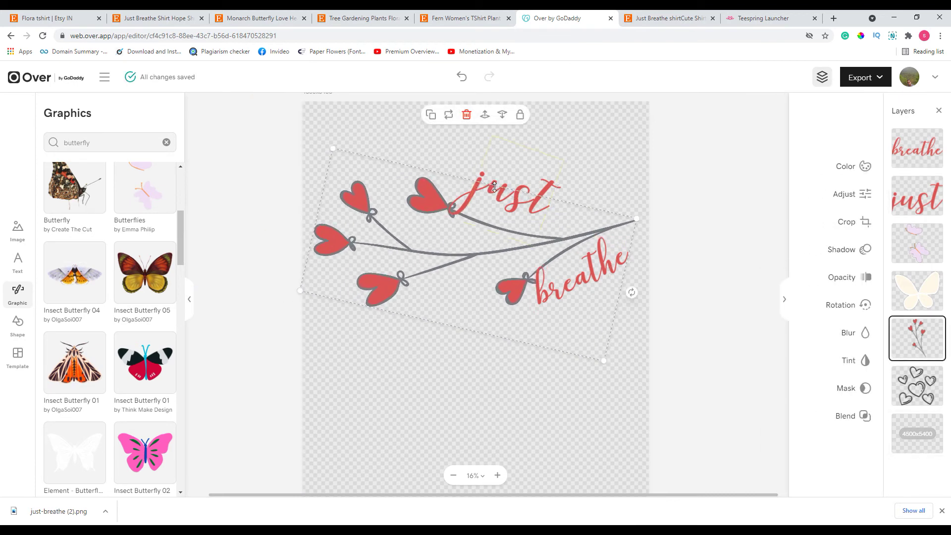
drag(524, 191, 587, 160)
click(520, 181)
click(519, 177)
click(517, 171)
mouse_move(555, 191)
mouse_down()
mouse_move(535, 192)
mouse_move(544, 194)
mouse_up()
click(578, 284)
drag(599, 284, 618, 275)
click(631, 405)
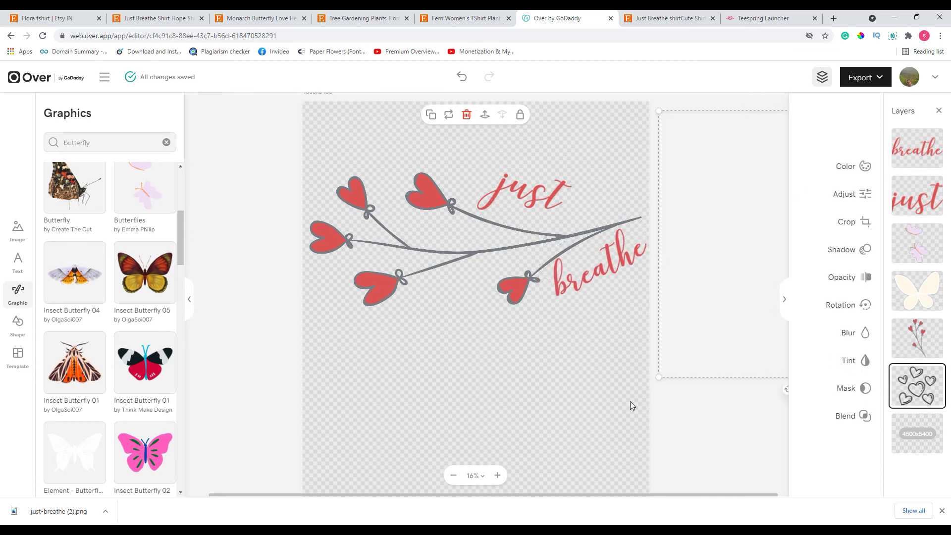
click(303, 324)
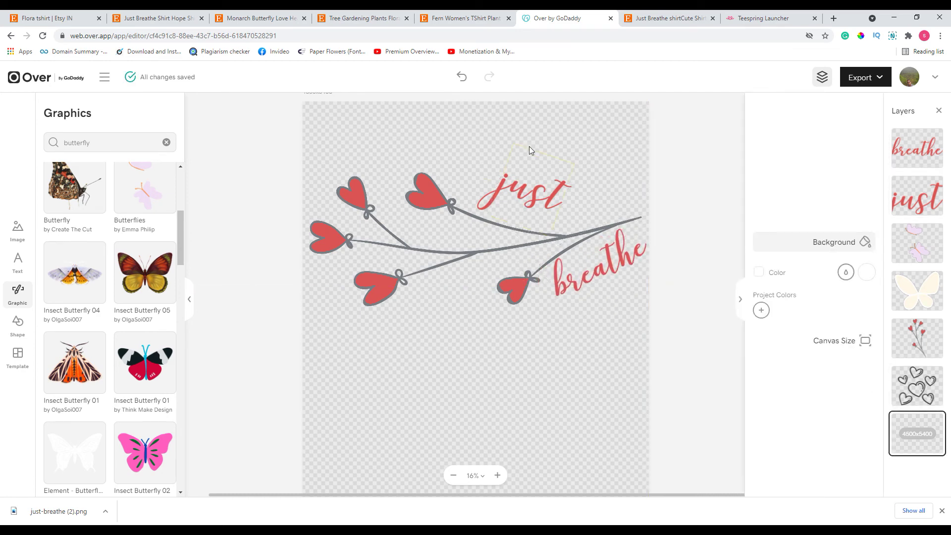
Scale the heart branch down to a medium size and position it between the two words.
click(396, 245)
drag(330, 141, 475, 258)
drag(545, 326, 471, 258)
click(517, 226)
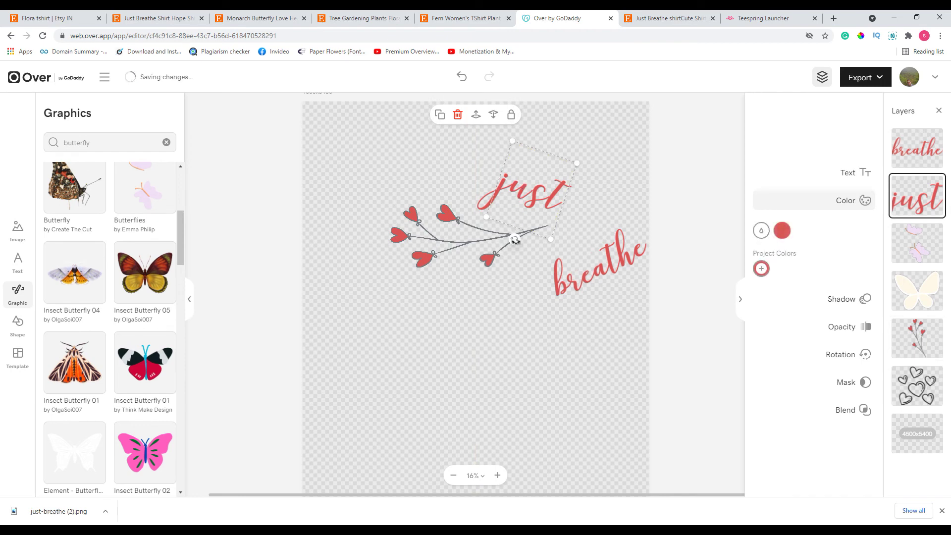
click(520, 229)
drag(548, 225, 596, 179)
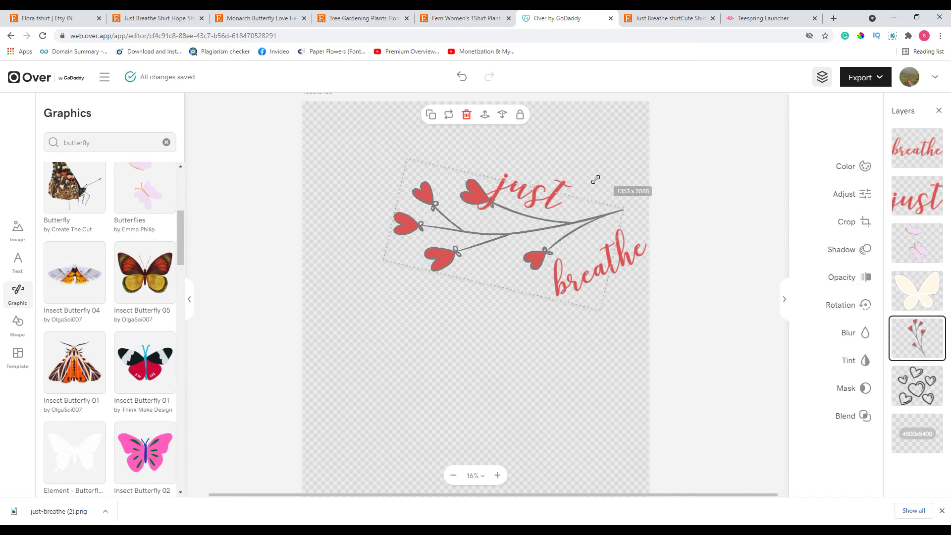
drag(507, 243, 484, 255)
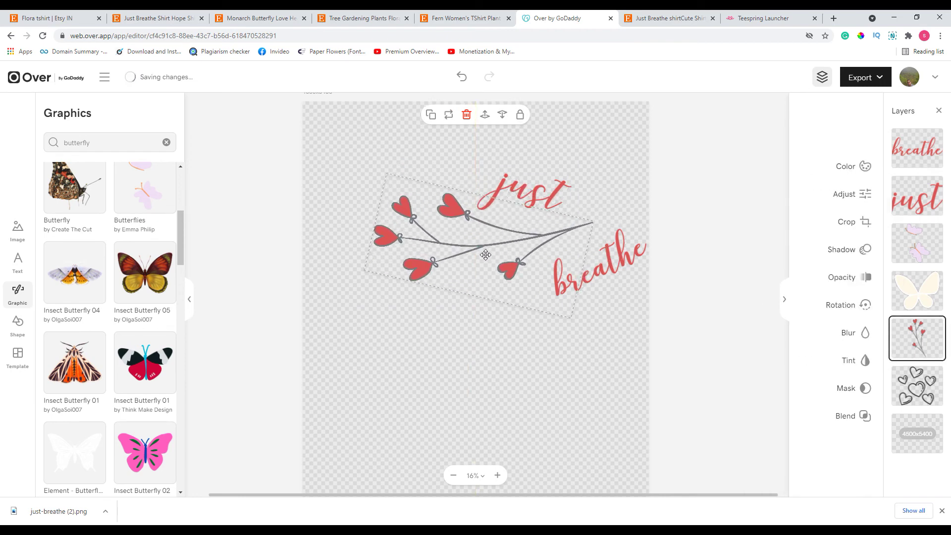
Move "breathe" and "just" closer to the stems of the smaller heart branch.
click(541, 179)
drag(593, 284, 579, 278)
click(589, 357)
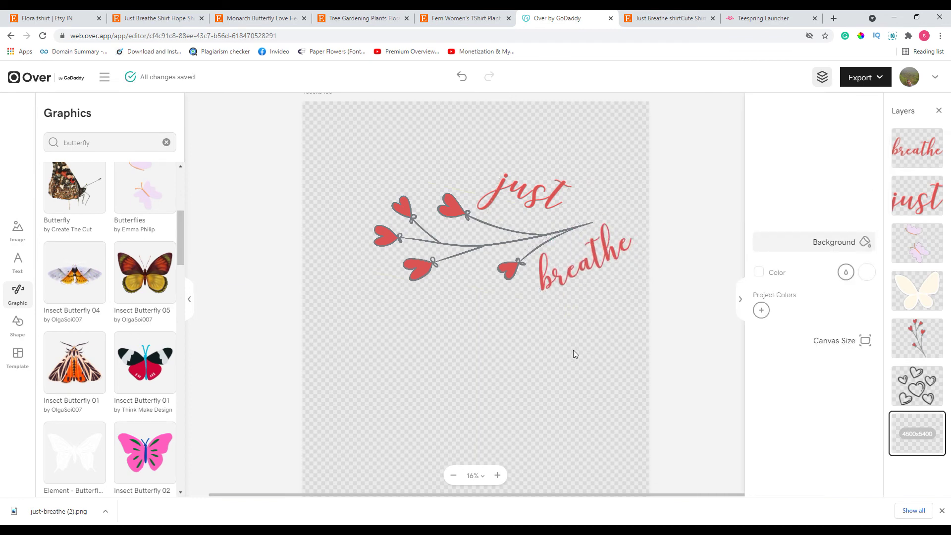
click(507, 189)
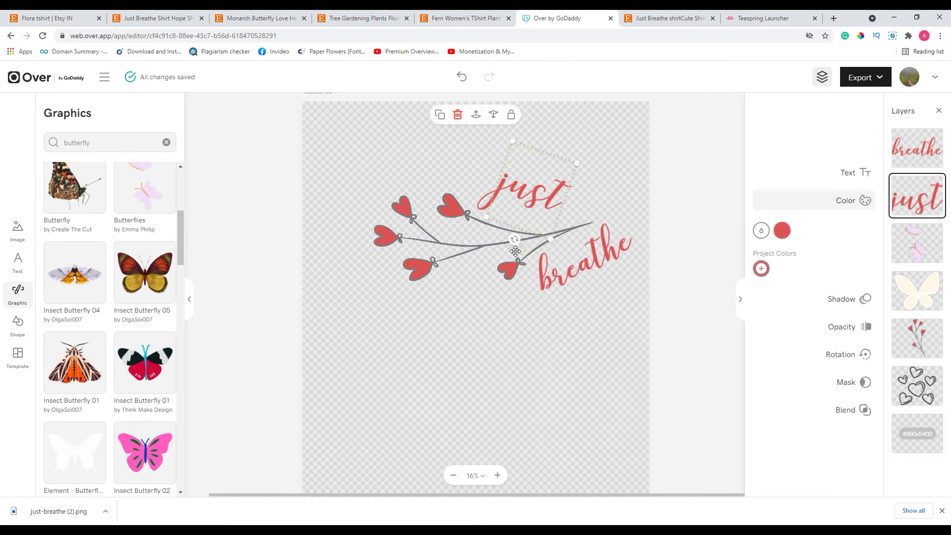
drag(532, 196, 540, 204)
click(507, 355)
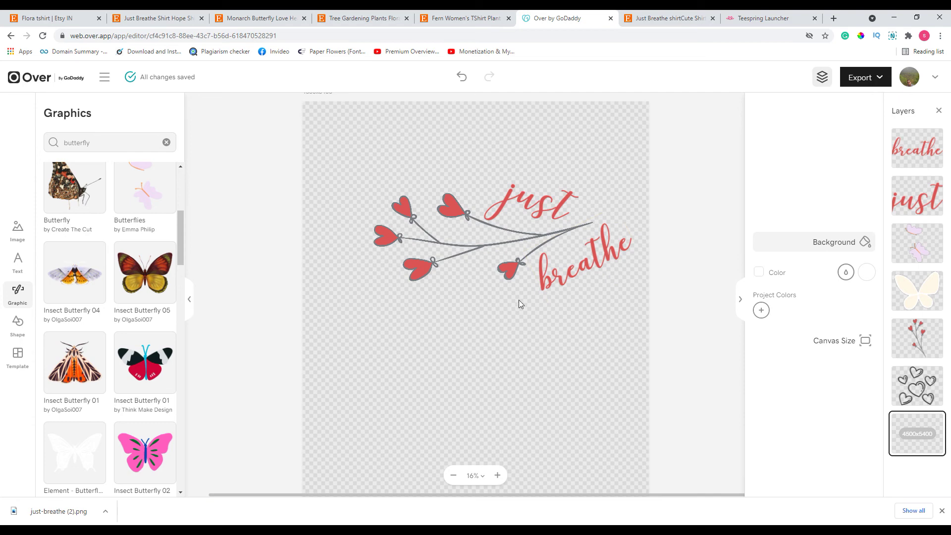
Stand the heart branch upright, with "just" tilted upward on its left side and "breathe" on its right side.
click(566, 207)
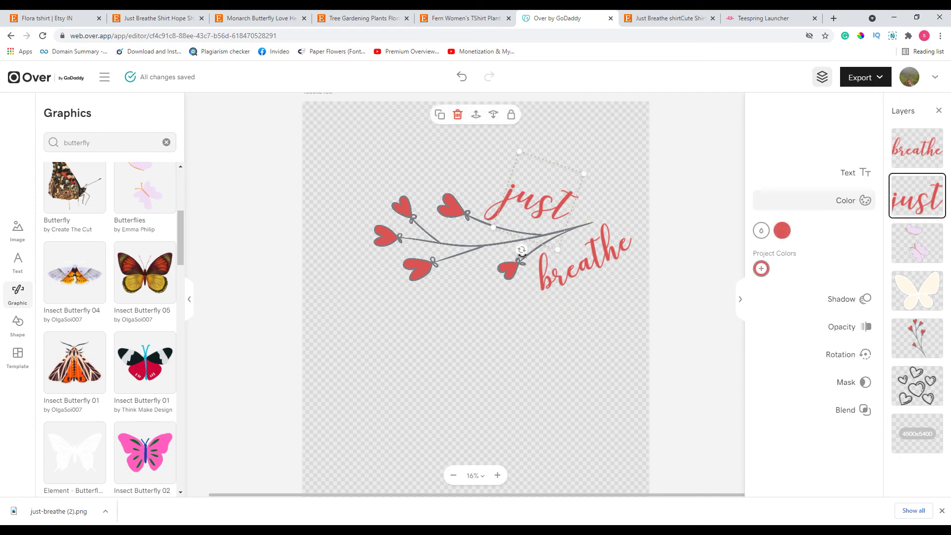
drag(529, 257, 561, 237)
drag(538, 198, 363, 301)
drag(561, 272, 520, 319)
click(562, 238)
drag(593, 272, 435, 249)
drag(368, 293, 399, 229)
drag(573, 320, 554, 269)
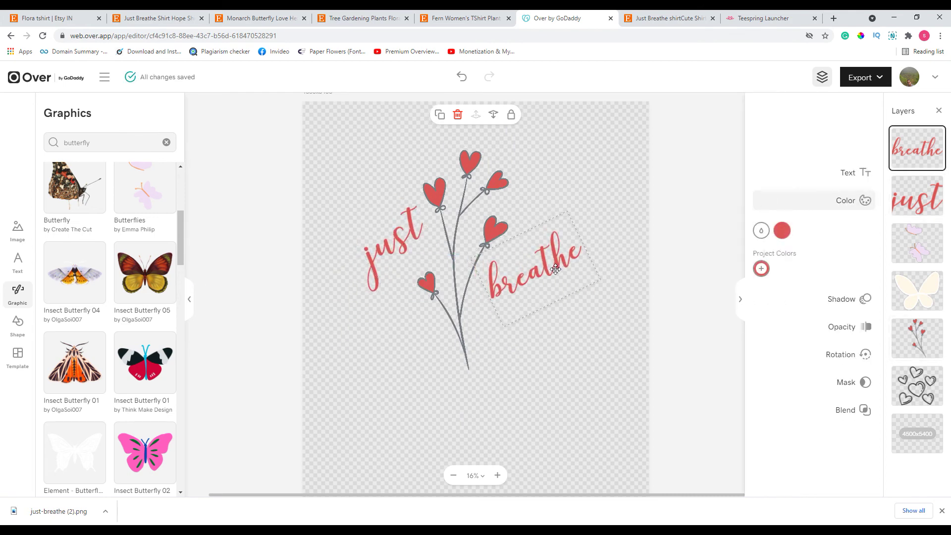
Enlarge the words "just" and "breathe" slightly on either side of the upright heart branch.
click(421, 236)
drag(388, 291, 396, 318)
click(544, 272)
drag(568, 212, 577, 204)
click(542, 386)
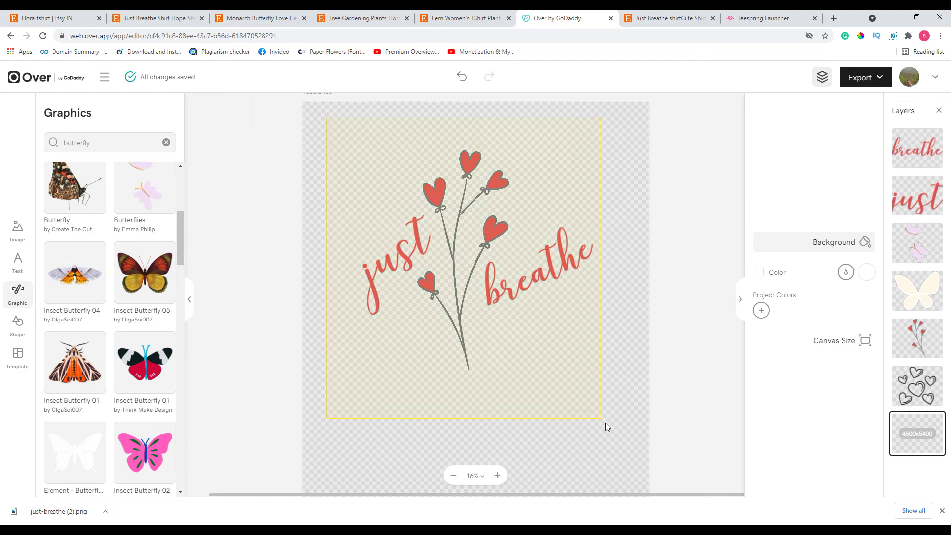
Select the heart branch together with both words and move the group toward the middle of the canvas.
drag(605, 423, 346, 144)
drag(486, 280, 504, 307)
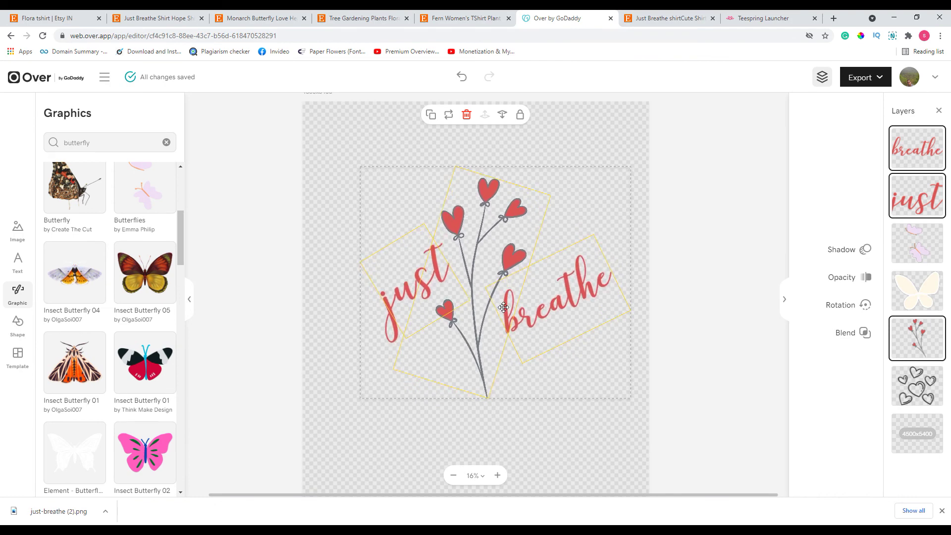
click(605, 133)
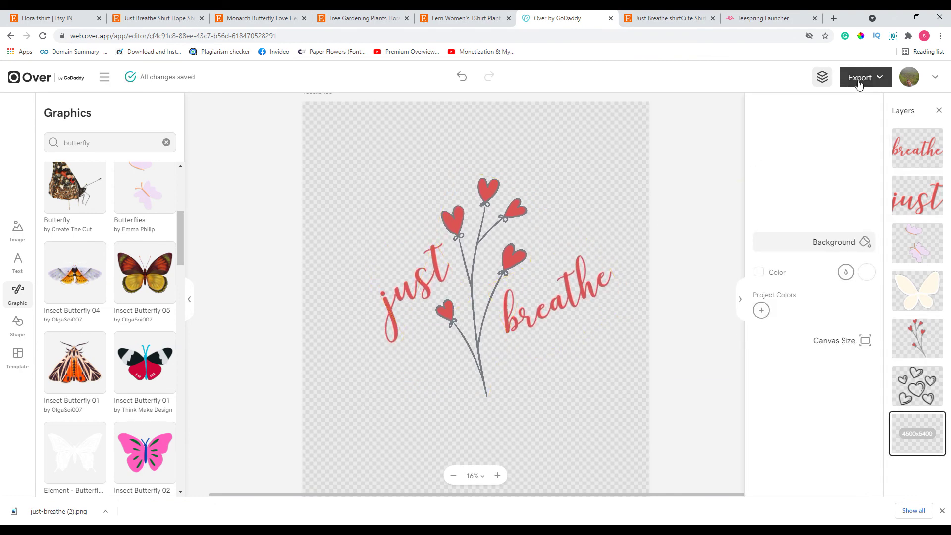
Compare the heart branch design with the Etsy listings, especially the maroon Just Breathe shirt, and return to Over.
click(467, 17)
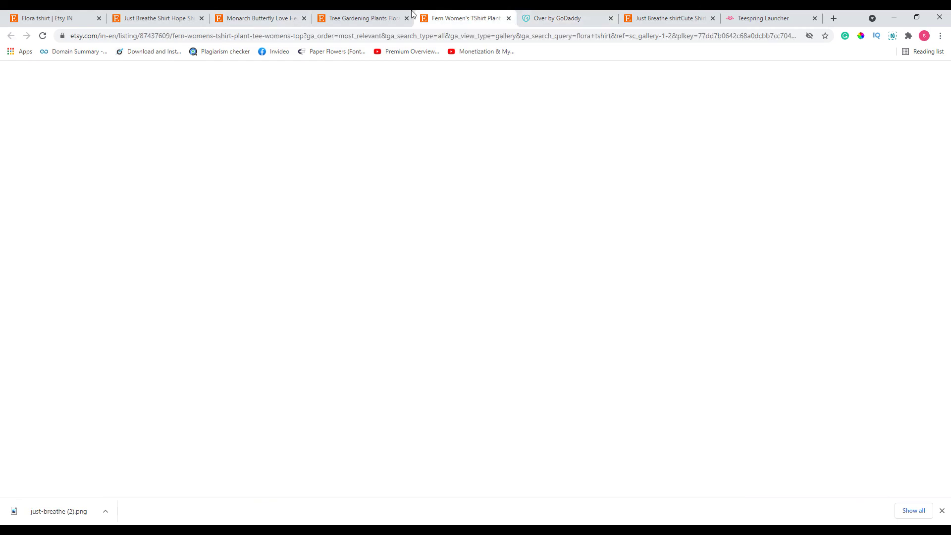
click(359, 17)
click(299, 15)
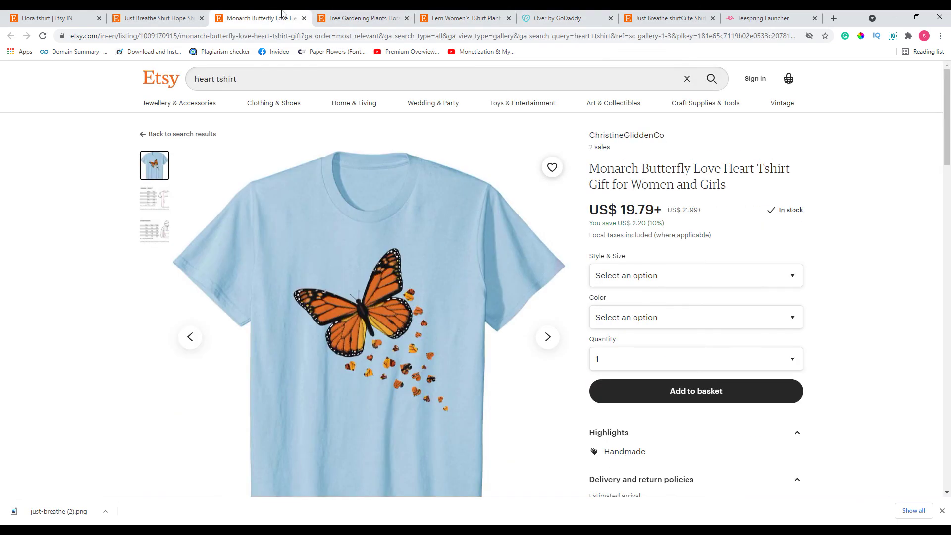
click(149, 17)
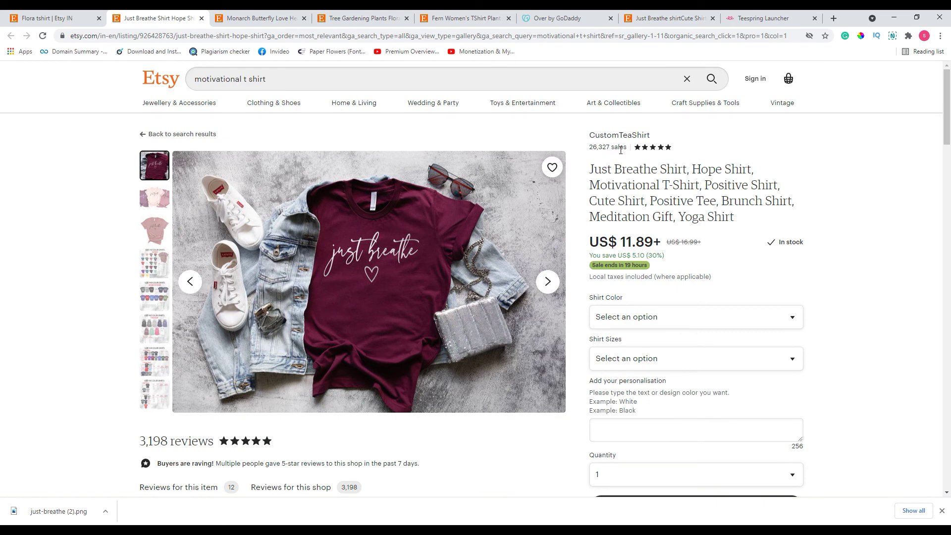
click(565, 18)
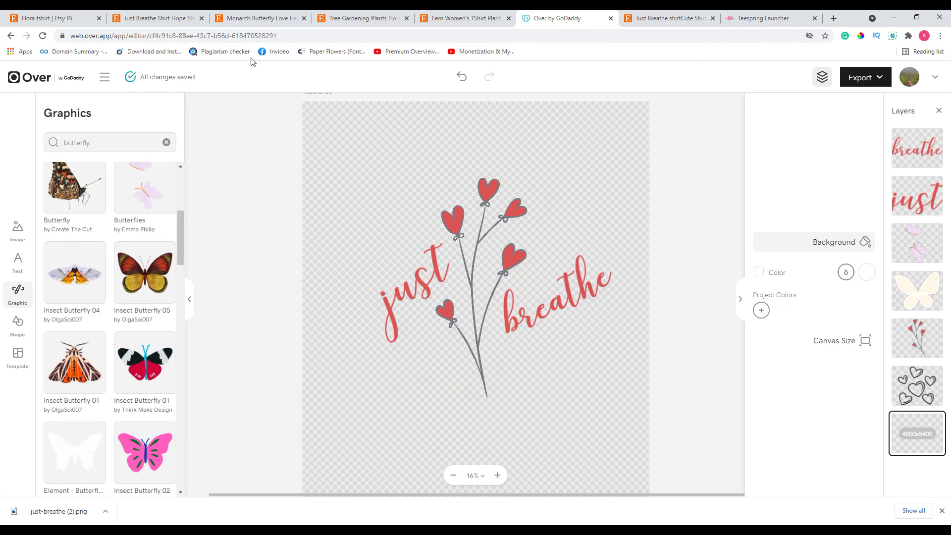
click(158, 16)
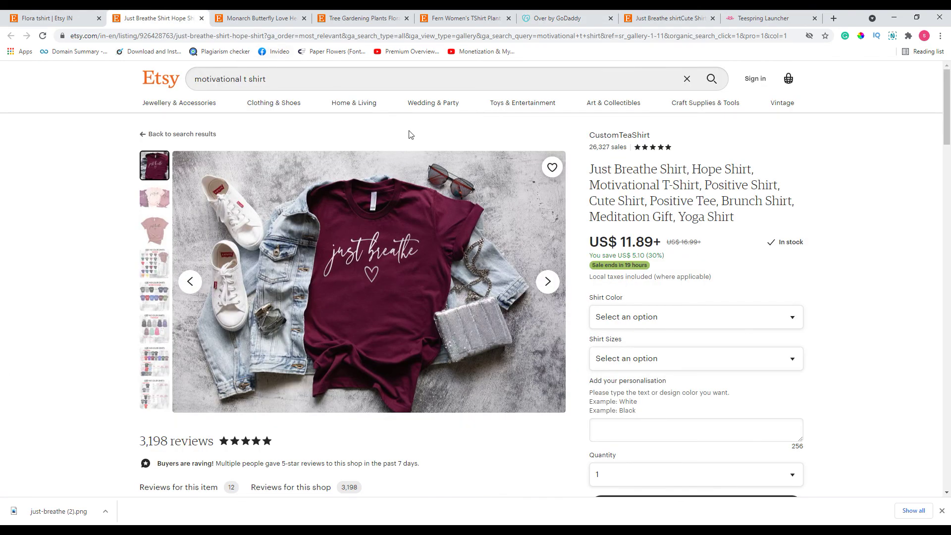
click(590, 20)
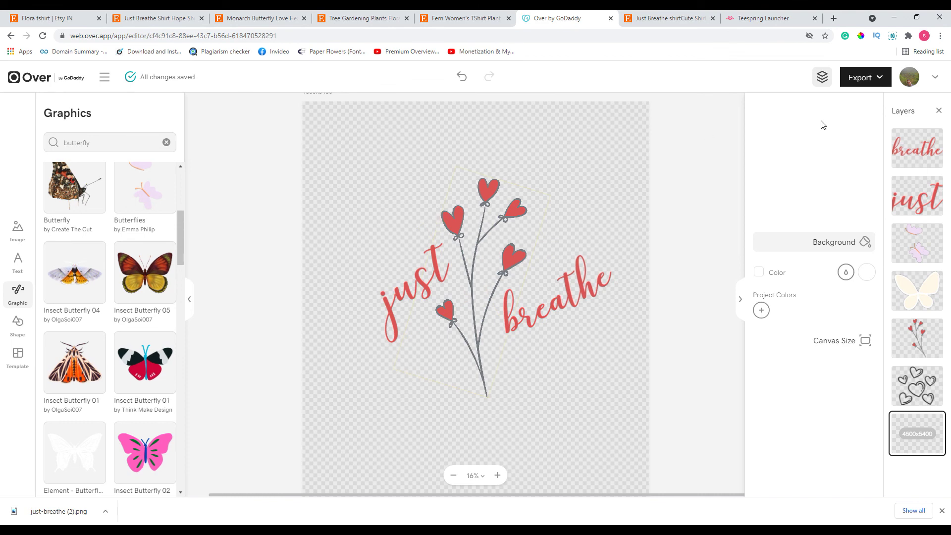
Export the heart branch design as a PNG under a new just-breathe file name.
click(866, 78)
click(801, 169)
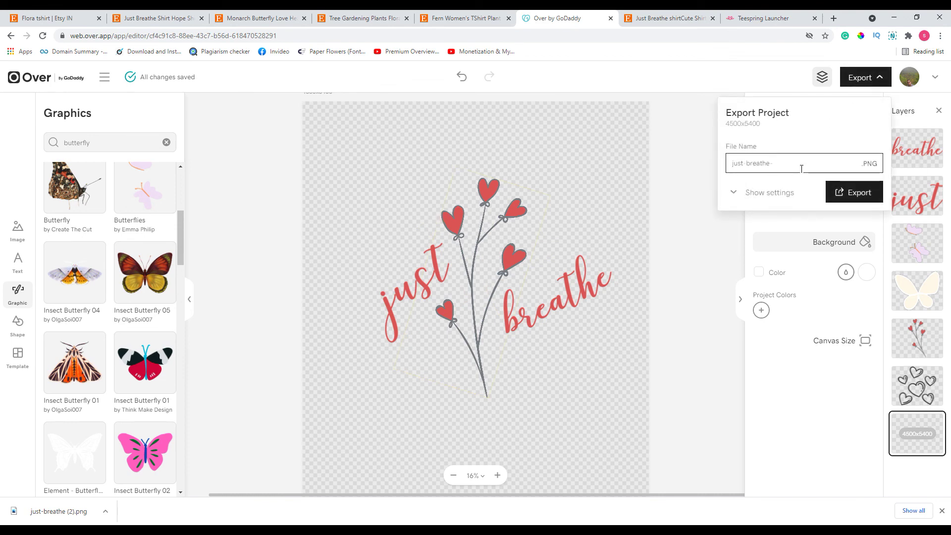
click(841, 194)
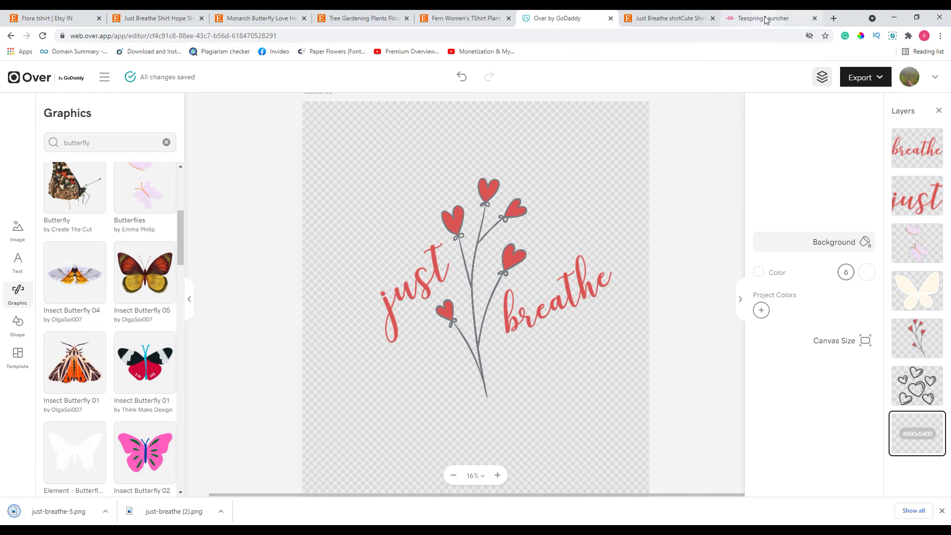
Switch to Teespring Launcher and replace the floral artwork on the shirt front with the newly exported heart branch image.
click(766, 20)
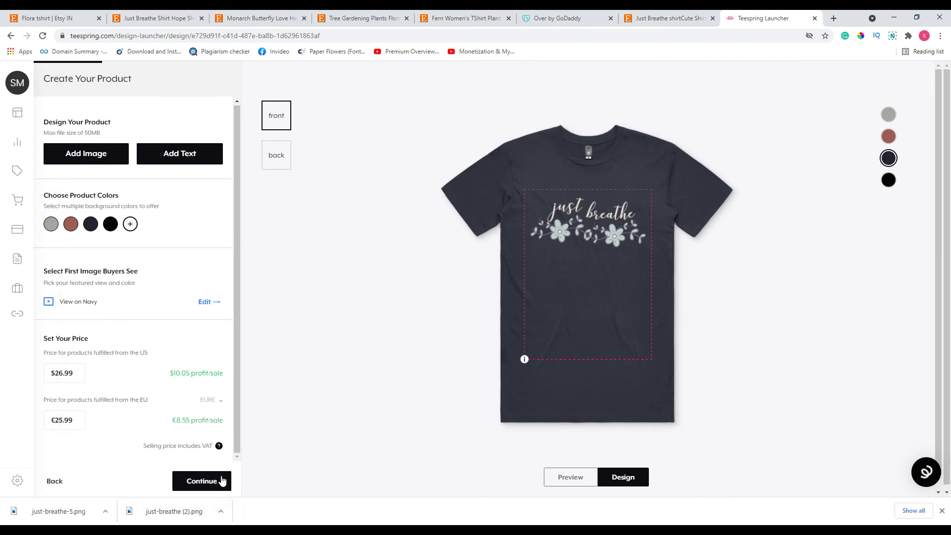
click(566, 224)
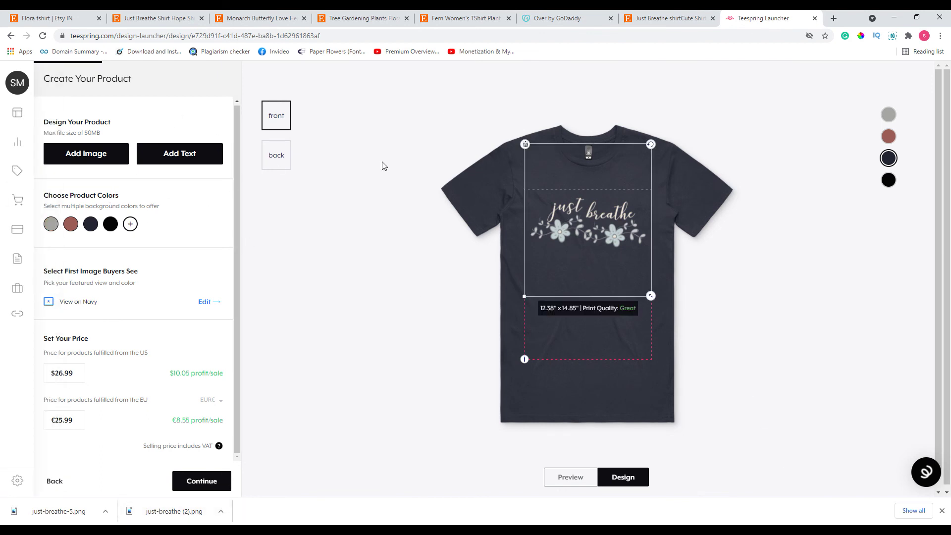
key(Delete)
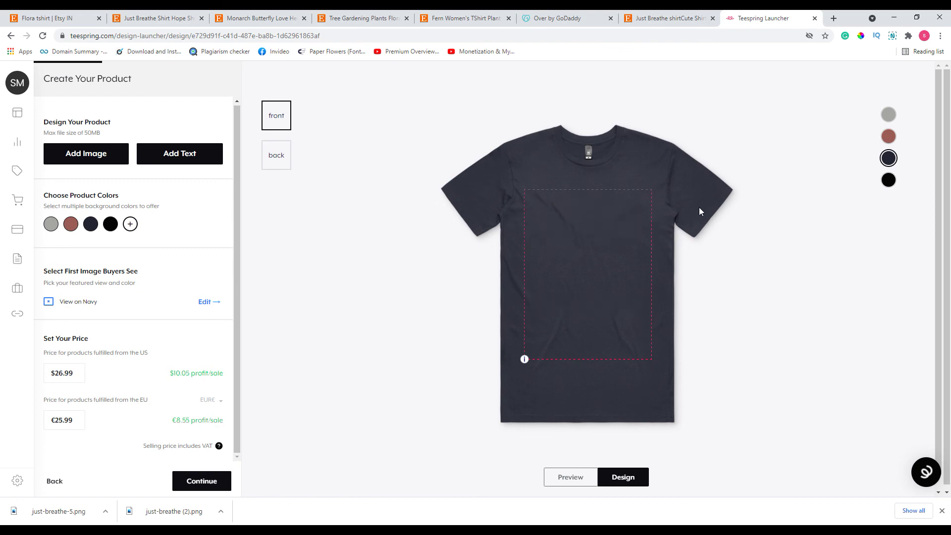
click(105, 158)
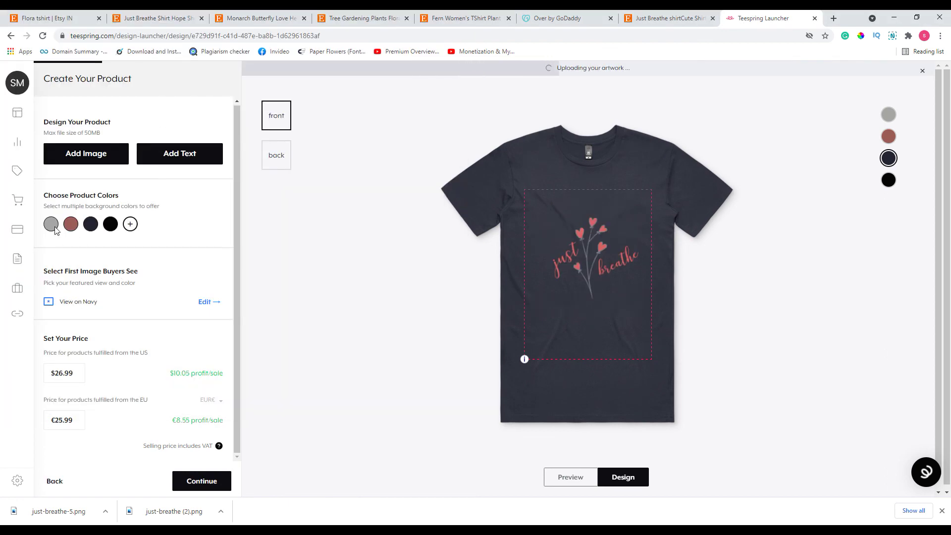
Remove navy, black and dusty red from the background colors to offer, keeping only grey.
click(130, 225)
click(141, 146)
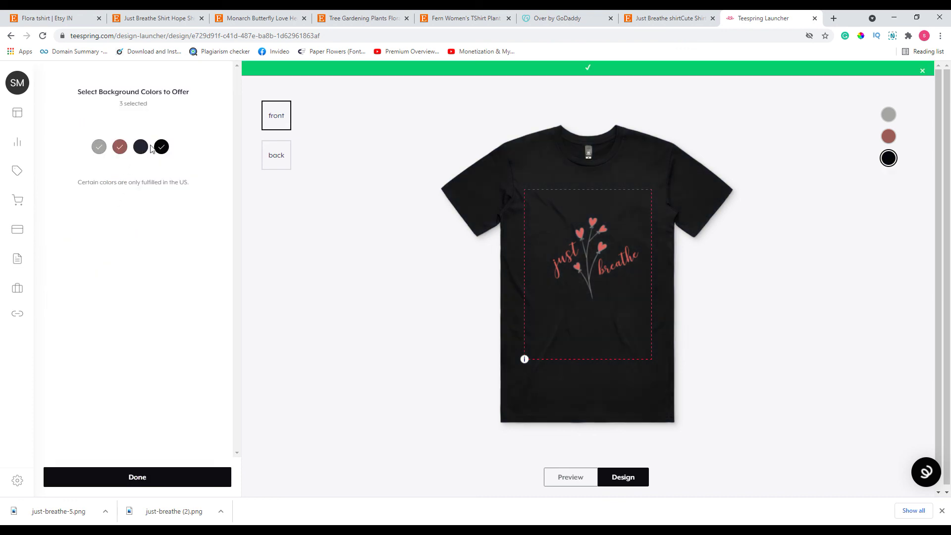
click(168, 152)
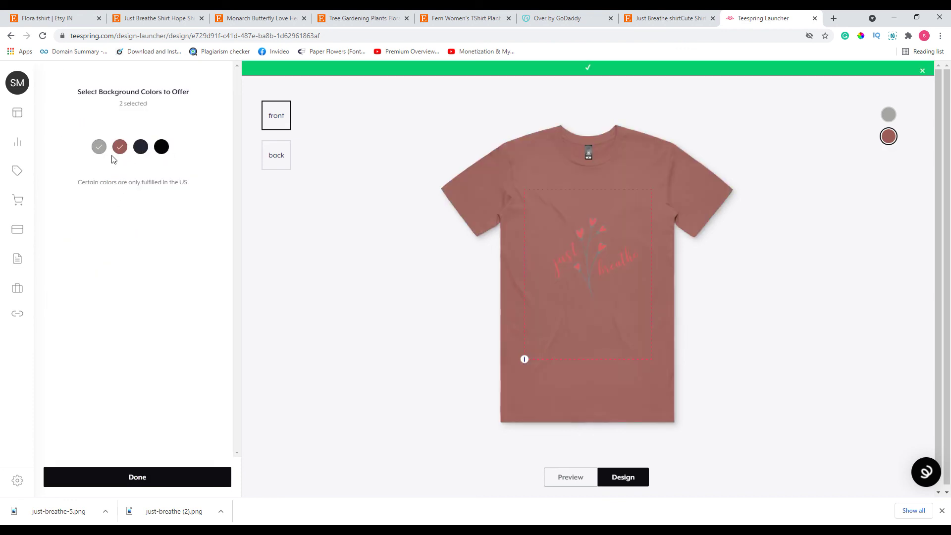
click(117, 149)
Move the heart branch artwork up on the grey shirt's chest and compare it with the original design in Over.
drag(576, 270, 574, 240)
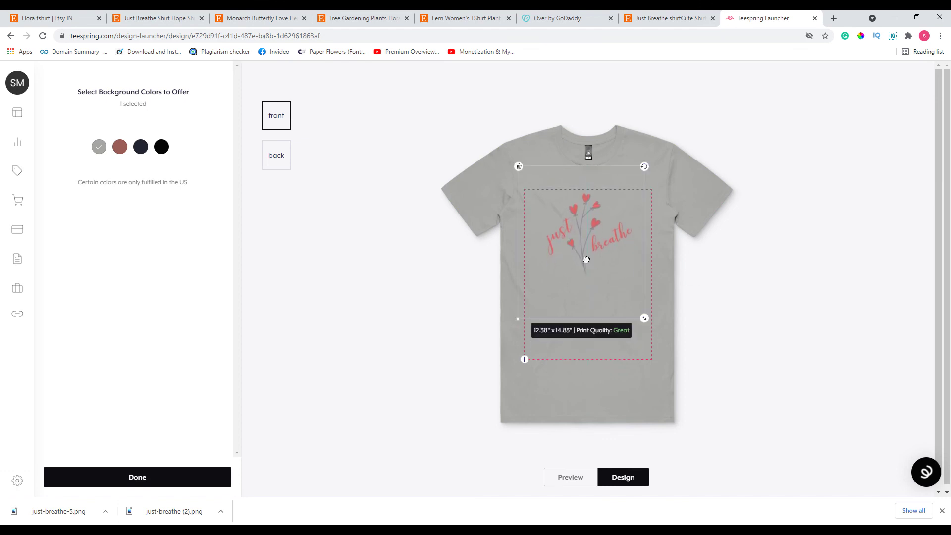
drag(587, 260, 586, 261)
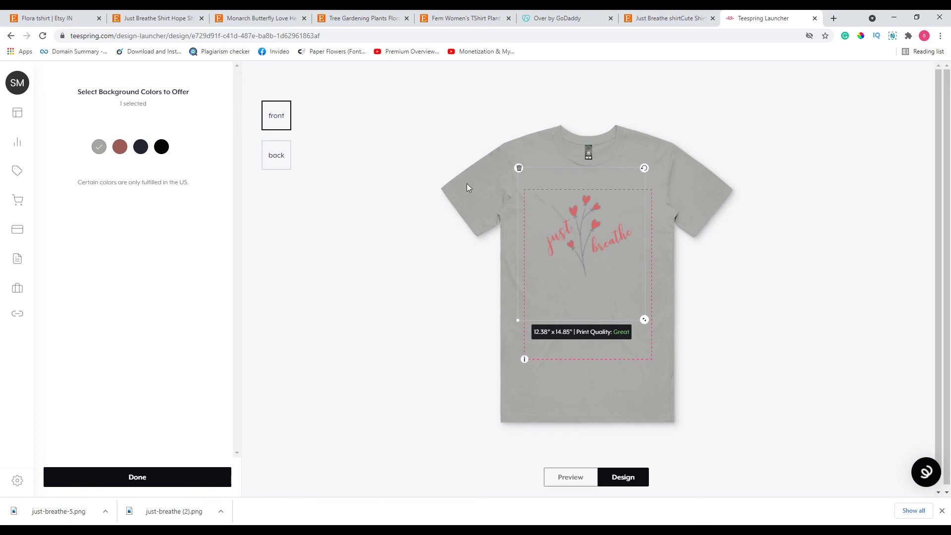
click(565, 18)
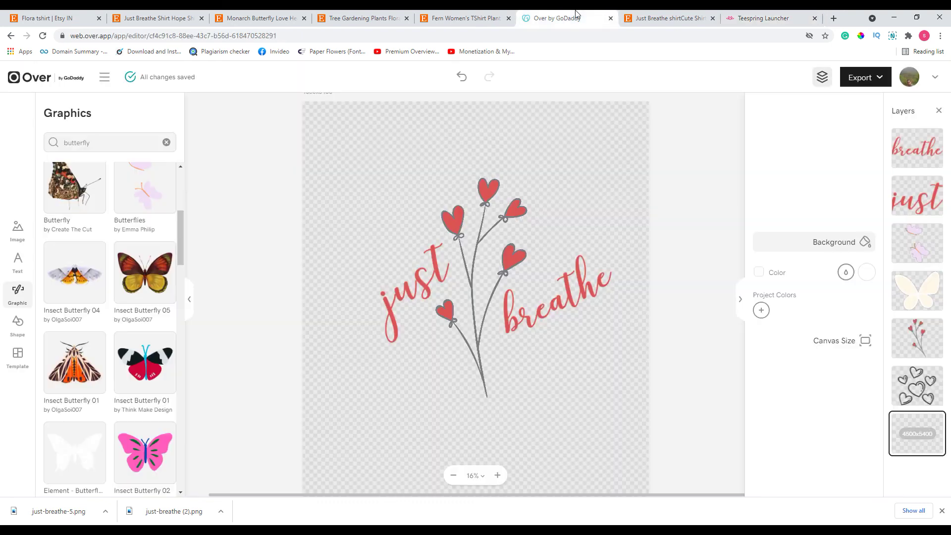
click(773, 17)
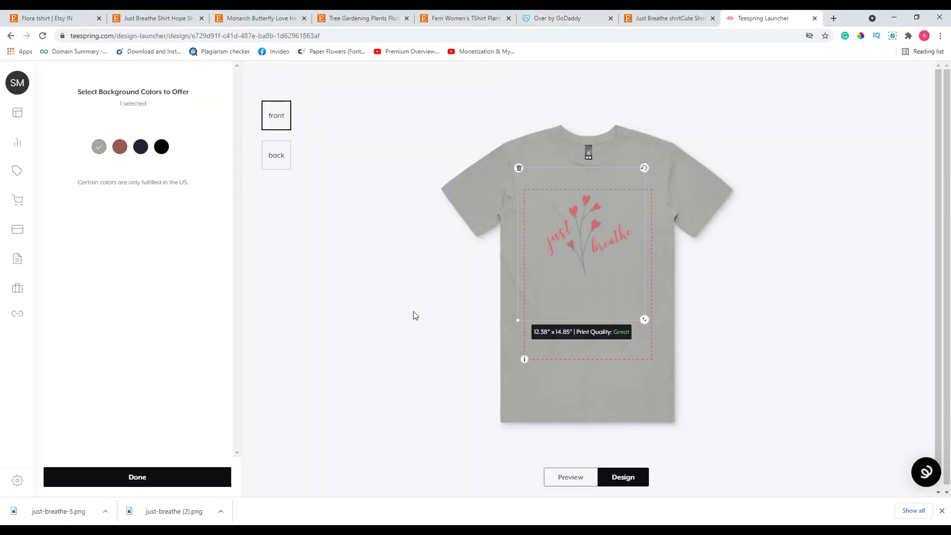